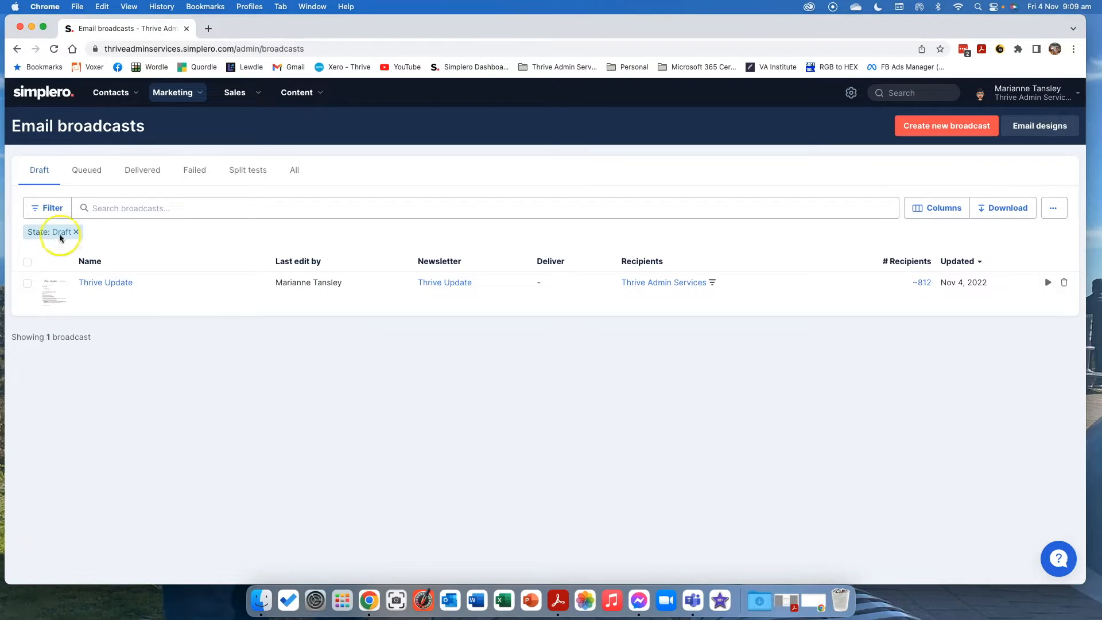
- Review the list of delivered email broadcasts, then return to the draft broadcasts
{"action": "left_click", "coordinate": [136, 174]}
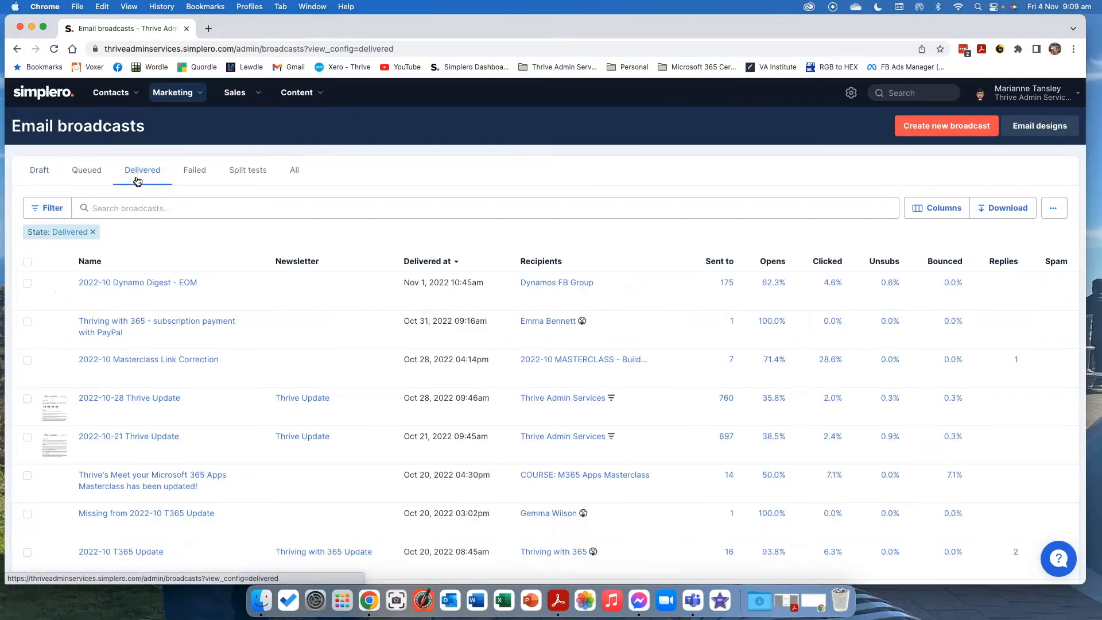
{"action": "scroll", "coordinate": [356, 317], "scroll_direction": "down", "scroll_amount": 5}
{"action": "scroll", "coordinate": [356, 317], "scroll_direction": "down", "scroll_amount": 3}
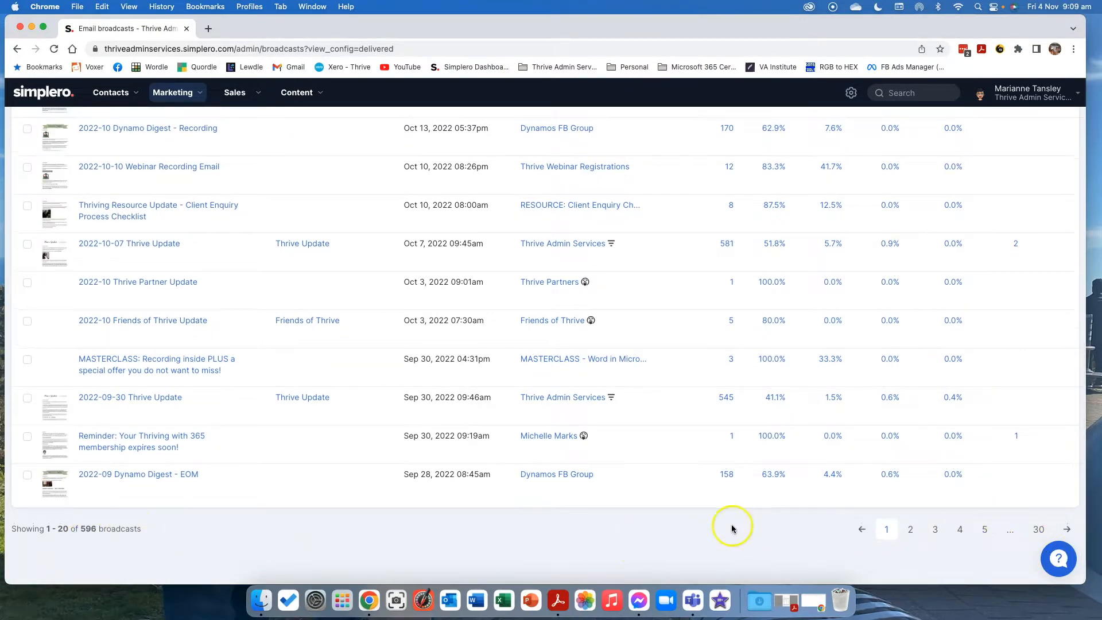
{"action": "scroll", "coordinate": [730, 524], "scroll_direction": "up", "scroll_amount": 15}
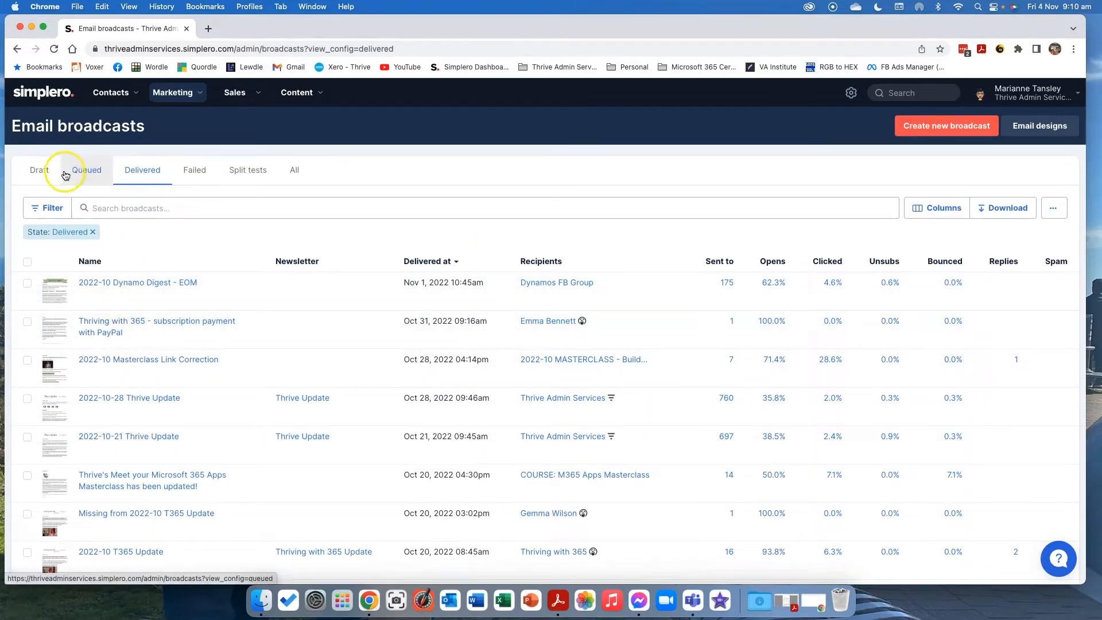
{"action": "left_click", "coordinate": [44, 174]}
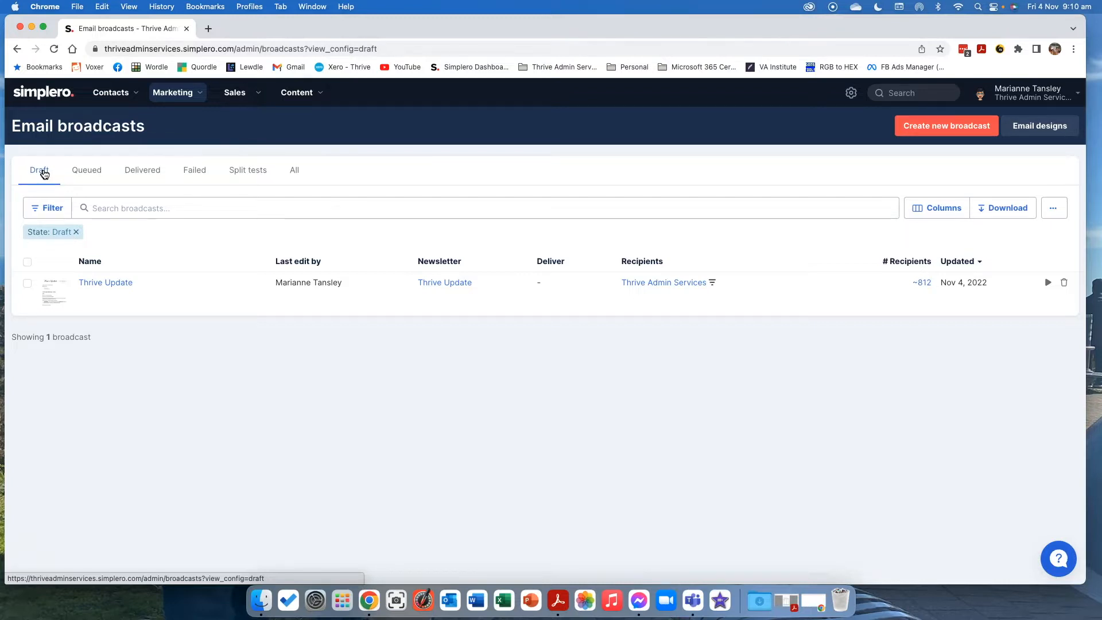
- Open the newsletters area and start a new newsletter schedule named "Test Newsletter"
{"action": "left_click", "coordinate": [169, 92]}
{"action": "left_click", "coordinate": [412, 184]}
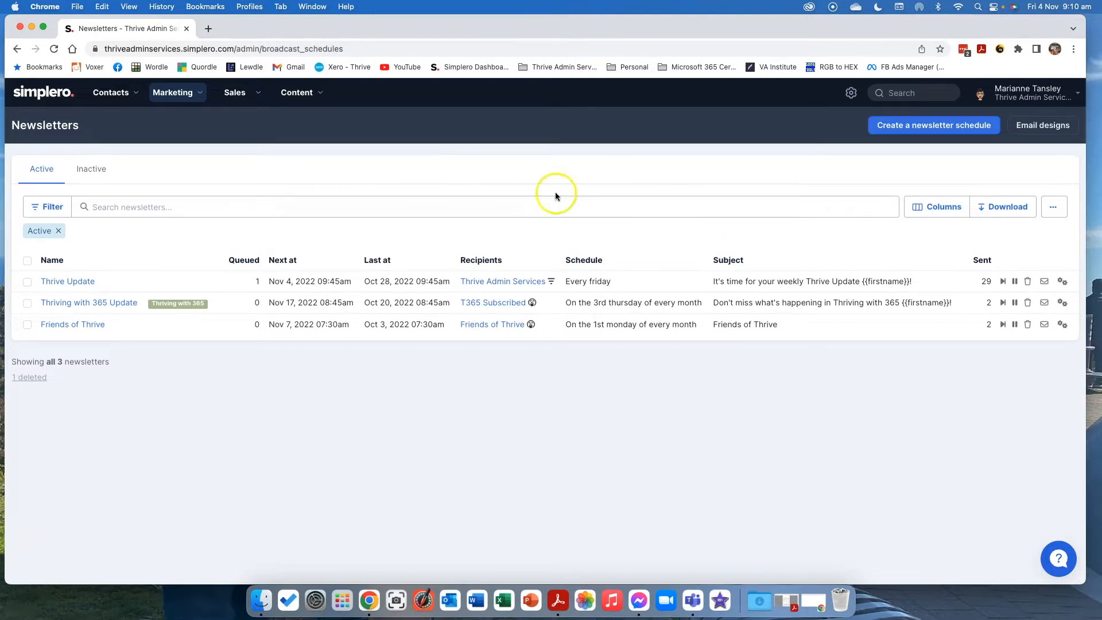
{"action": "left_click", "coordinate": [909, 131]}
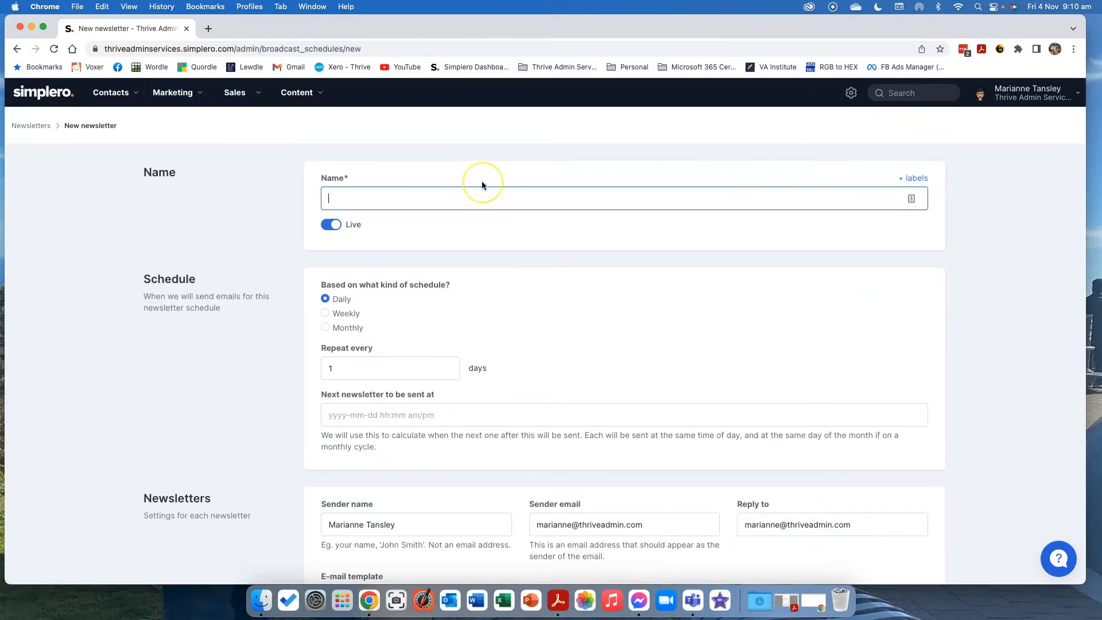
{"action": "type", "text": "Test Newsletter"}
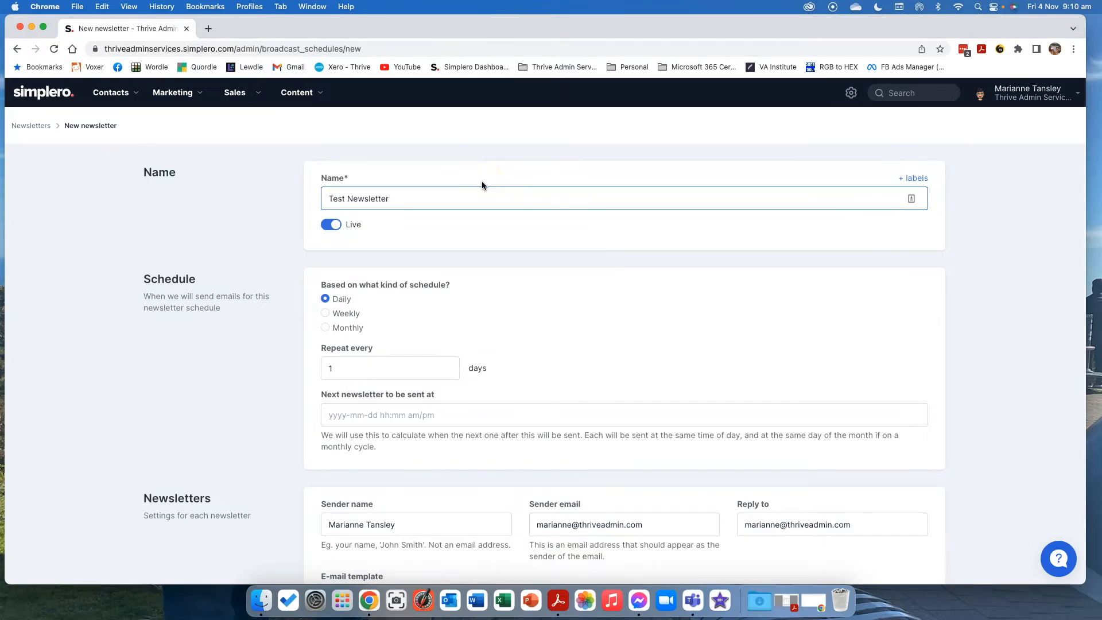
- Show the labels field for the newsletter and review the available labels without assigning one
{"action": "left_click", "coordinate": [914, 178]}
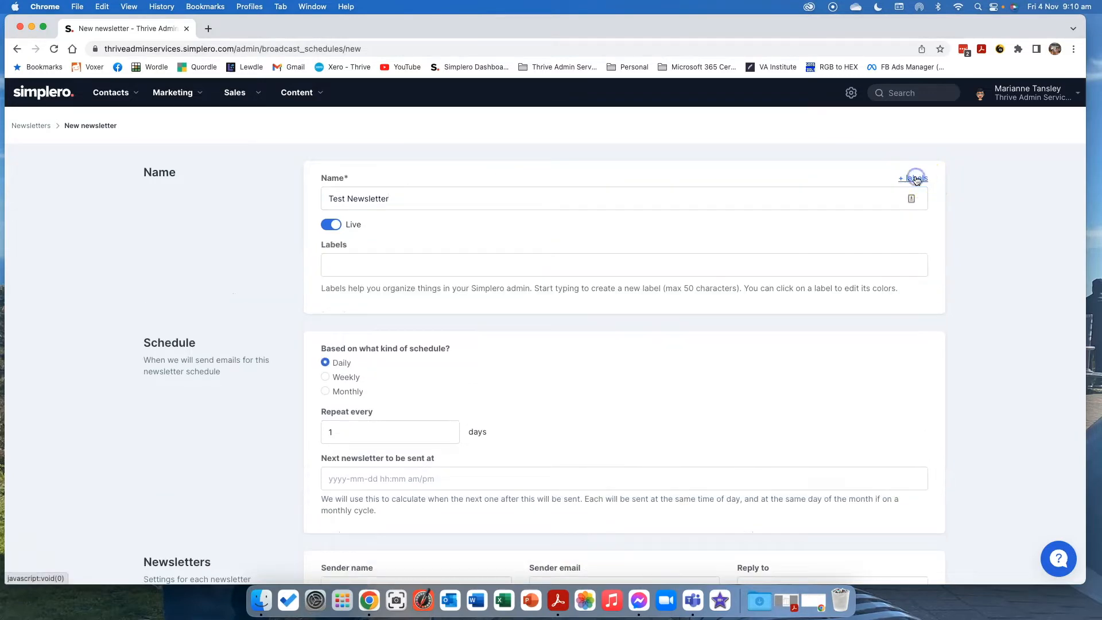
{"action": "left_click", "coordinate": [508, 269]}
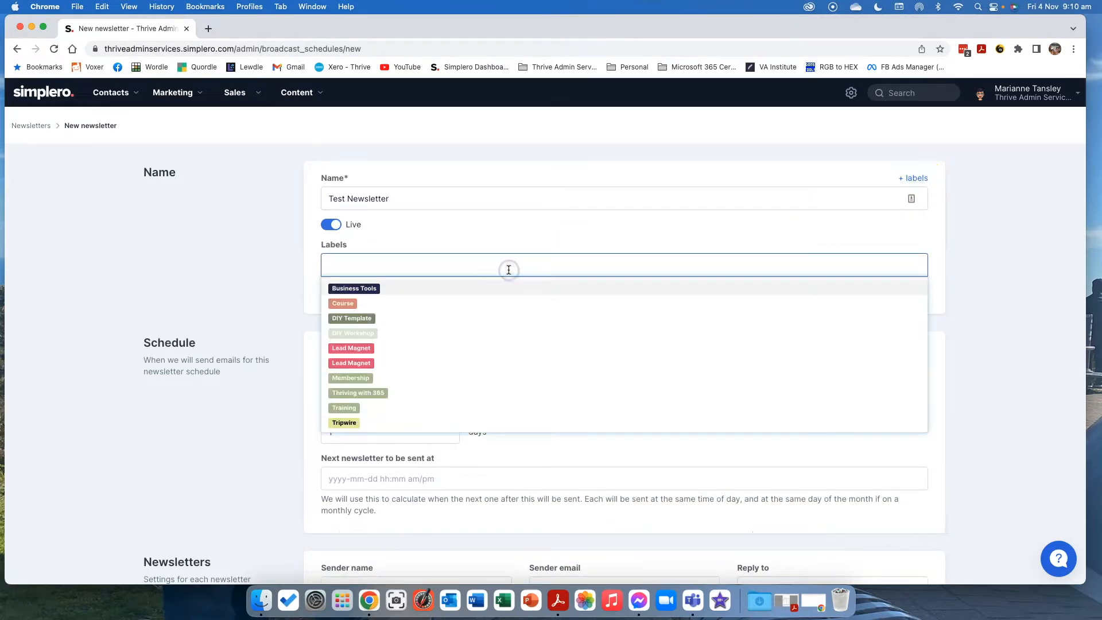
{"action": "scroll", "coordinate": [377, 357], "scroll_direction": "down", "scroll_amount": 3}
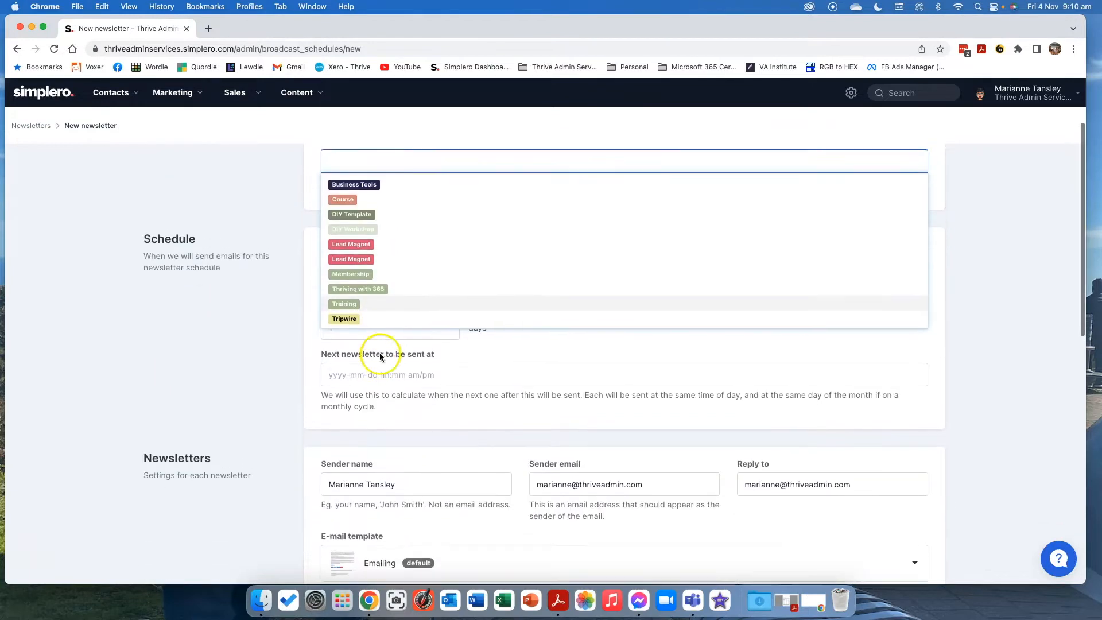
{"action": "scroll", "coordinate": [382, 352], "scroll_direction": "up", "scroll_amount": 3}
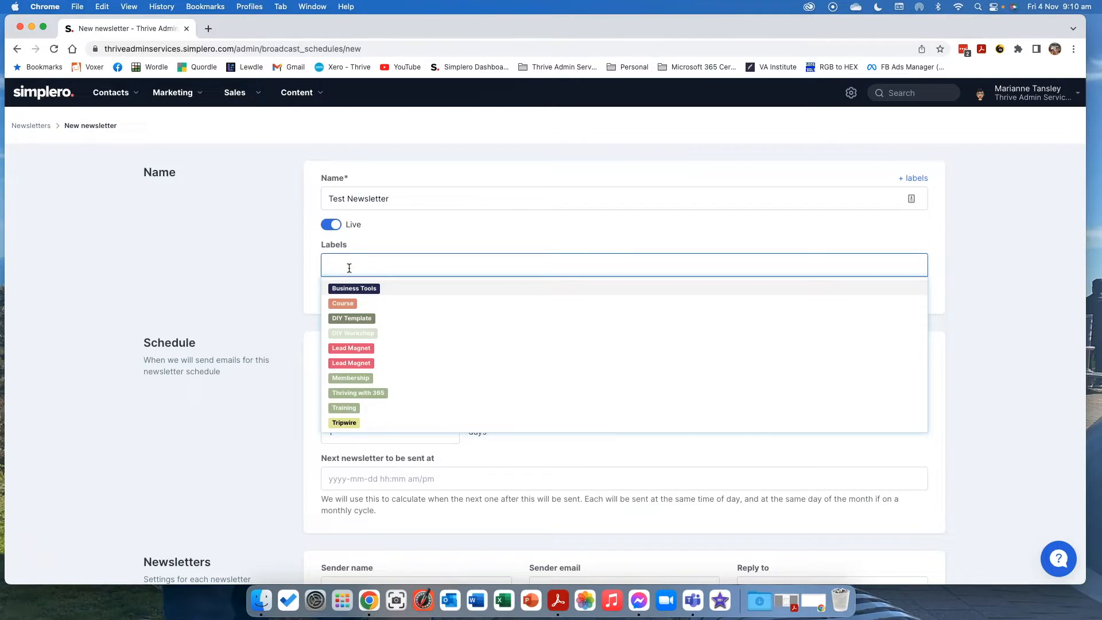
{"action": "left_click", "coordinate": [267, 256]}
- Set the newsletter schedule to weekly, sending on Tuesday and Friday
{"action": "scroll", "coordinate": [263, 289], "scroll_direction": "down", "scroll_amount": 1}
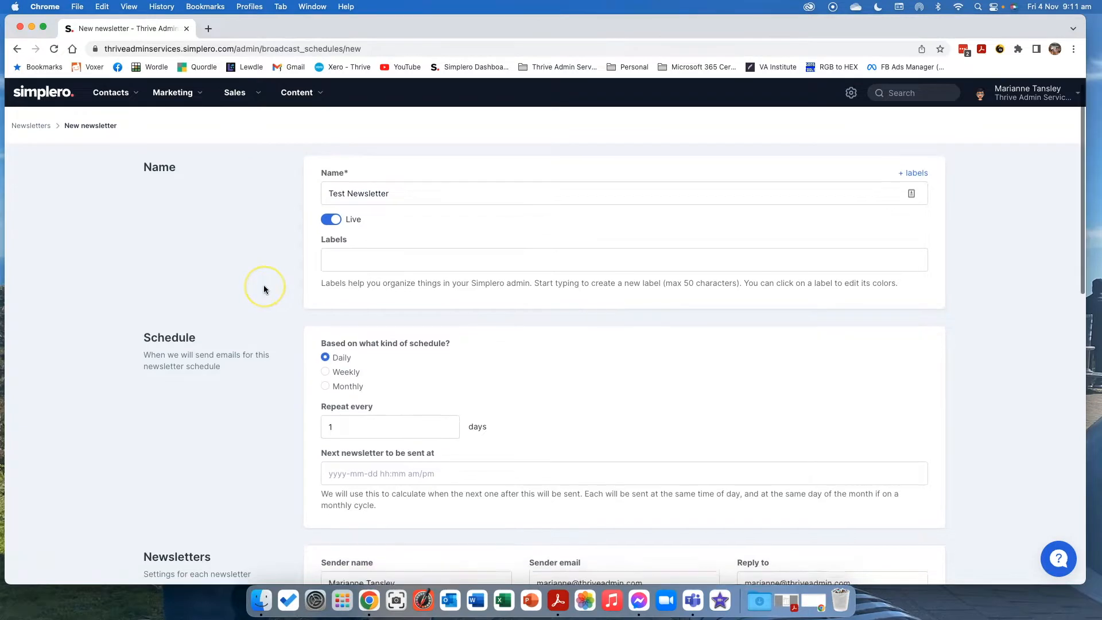
{"action": "scroll", "coordinate": [344, 406], "scroll_direction": "down", "scroll_amount": 1}
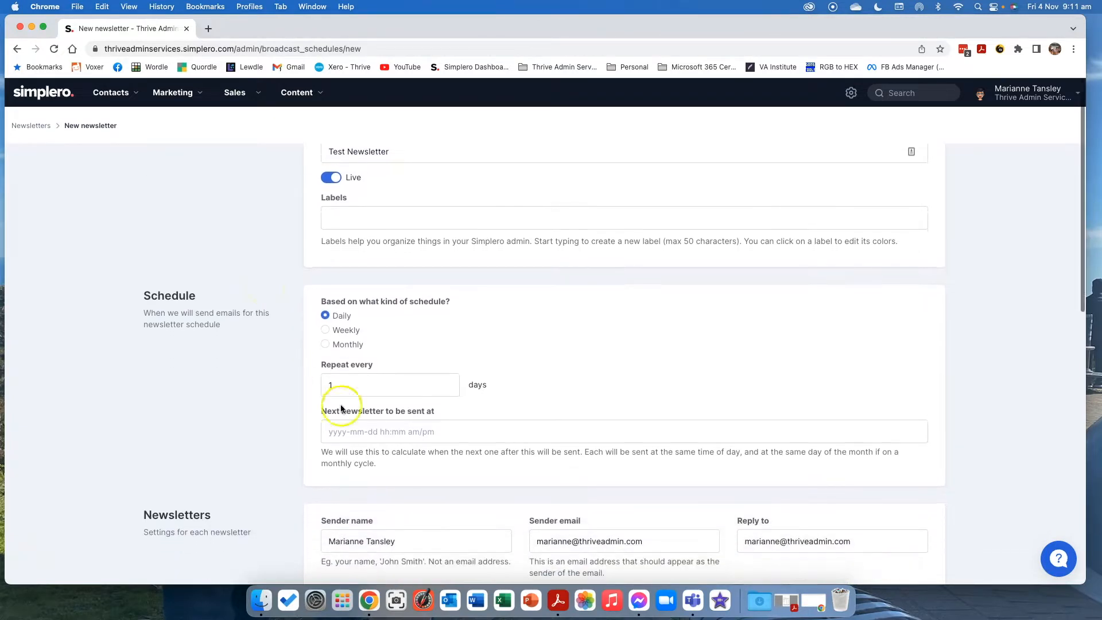
{"action": "scroll", "coordinate": [394, 327], "scroll_direction": "down", "scroll_amount": 3}
{"action": "scroll", "coordinate": [389, 335], "scroll_direction": "up", "scroll_amount": 1}
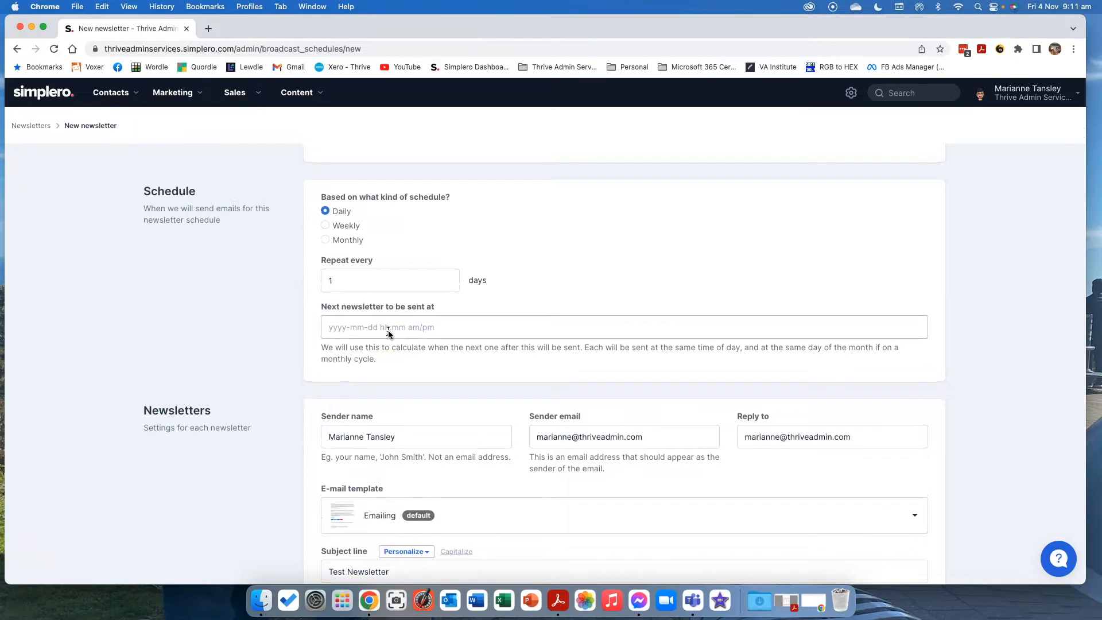
{"action": "left_click_drag", "start_coordinate": [333, 280], "coordinate": [292, 279]}
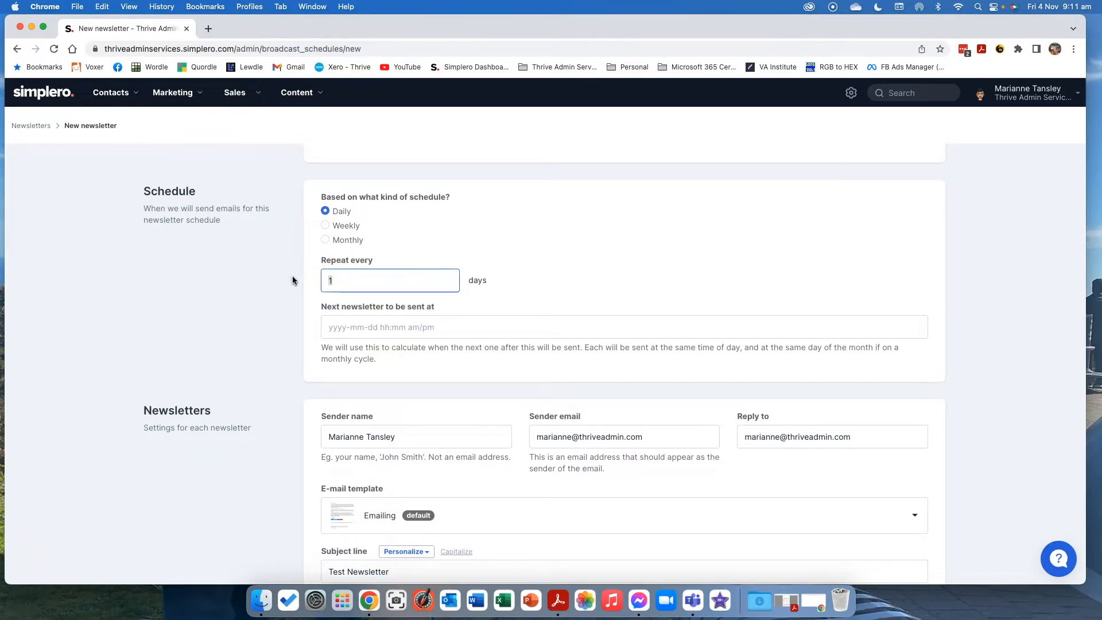
{"action": "left_click", "coordinate": [325, 225]}
{"action": "left_click", "coordinate": [330, 297]}
{"action": "left_click", "coordinate": [357, 330]}
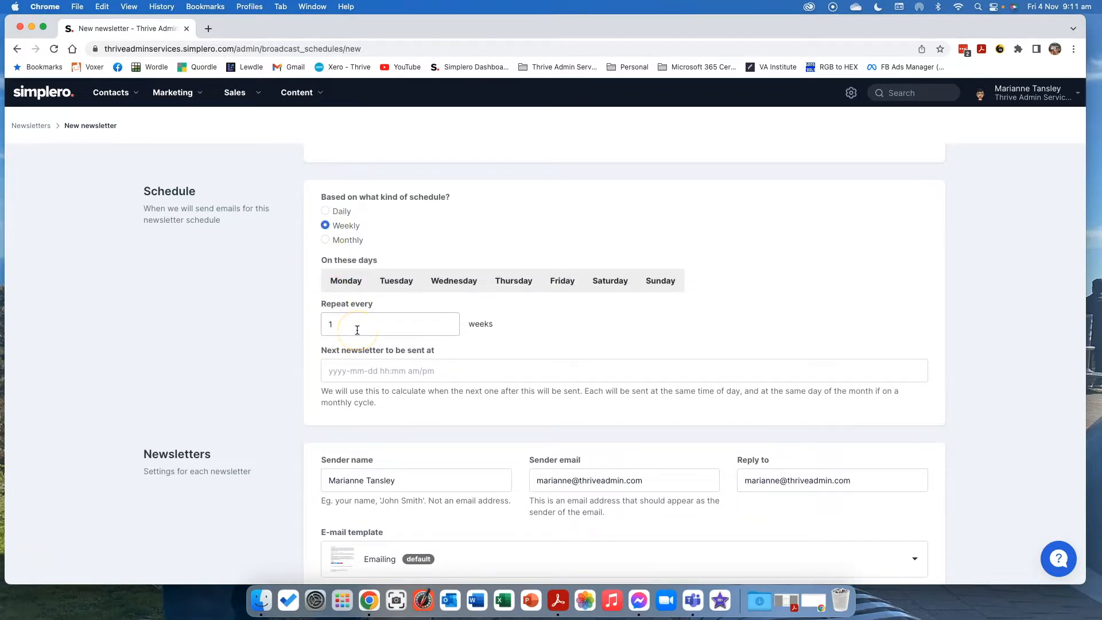
{"action": "left_click", "coordinate": [326, 225]}
{"action": "left_click", "coordinate": [332, 279]}
{"action": "left_click", "coordinate": [561, 281]}
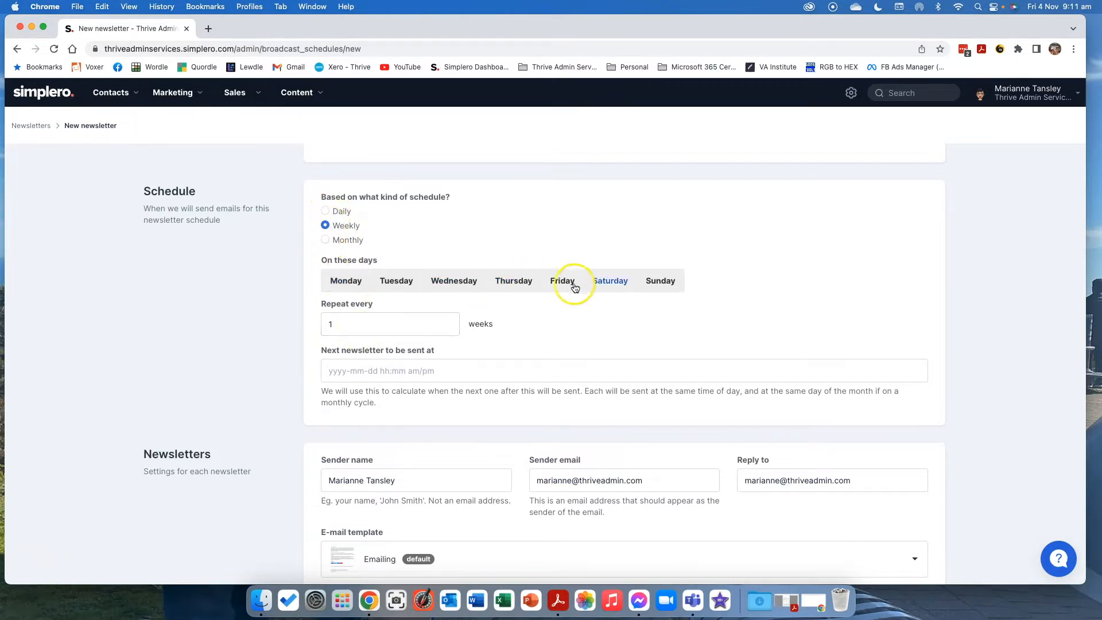
{"action": "left_click", "coordinate": [325, 230]}
{"action": "left_click", "coordinate": [346, 280]}
{"action": "left_click", "coordinate": [397, 279]}
{"action": "left_click", "coordinate": [562, 281]}
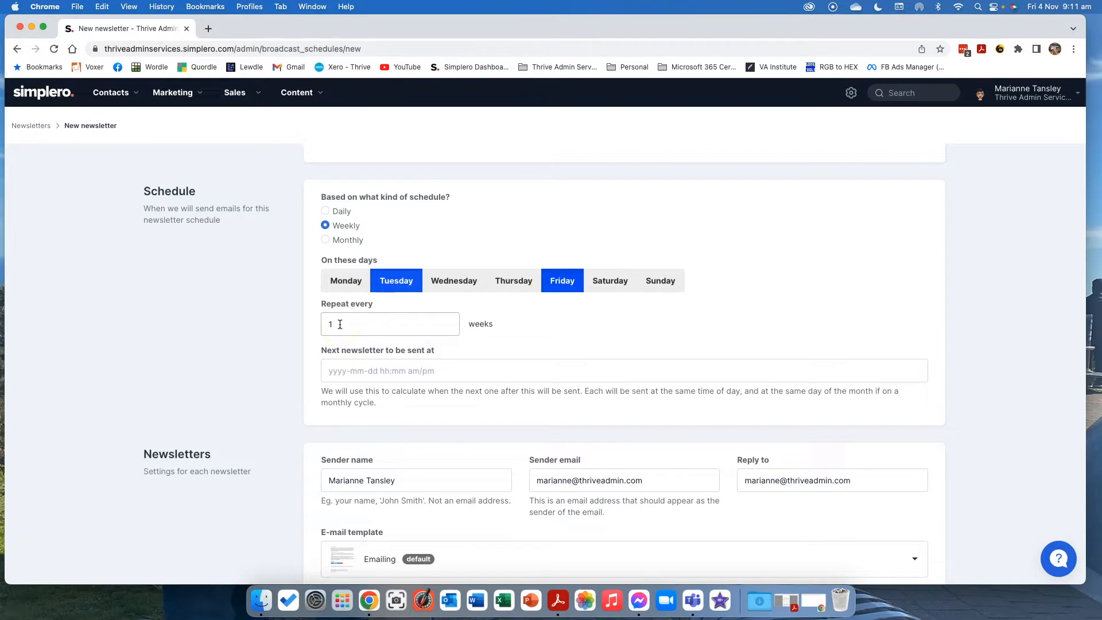
- Switch the schedule to monthly on a specific weekday and select the last Friday
{"action": "left_click", "coordinate": [325, 239]}
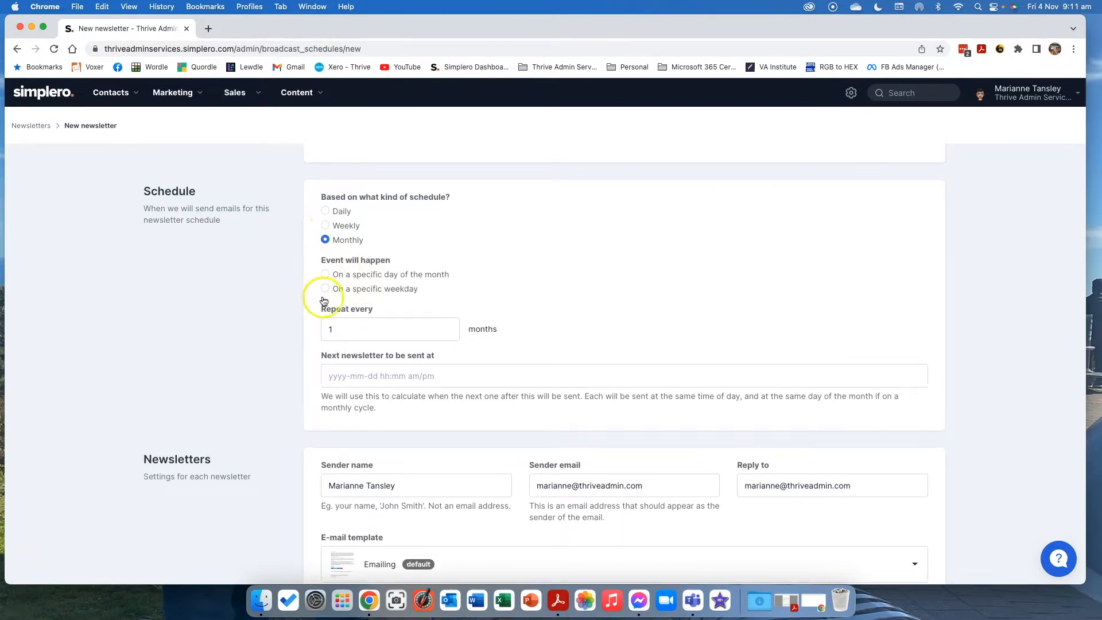
{"action": "left_click", "coordinate": [328, 276]}
{"action": "left_click", "coordinate": [550, 283]}
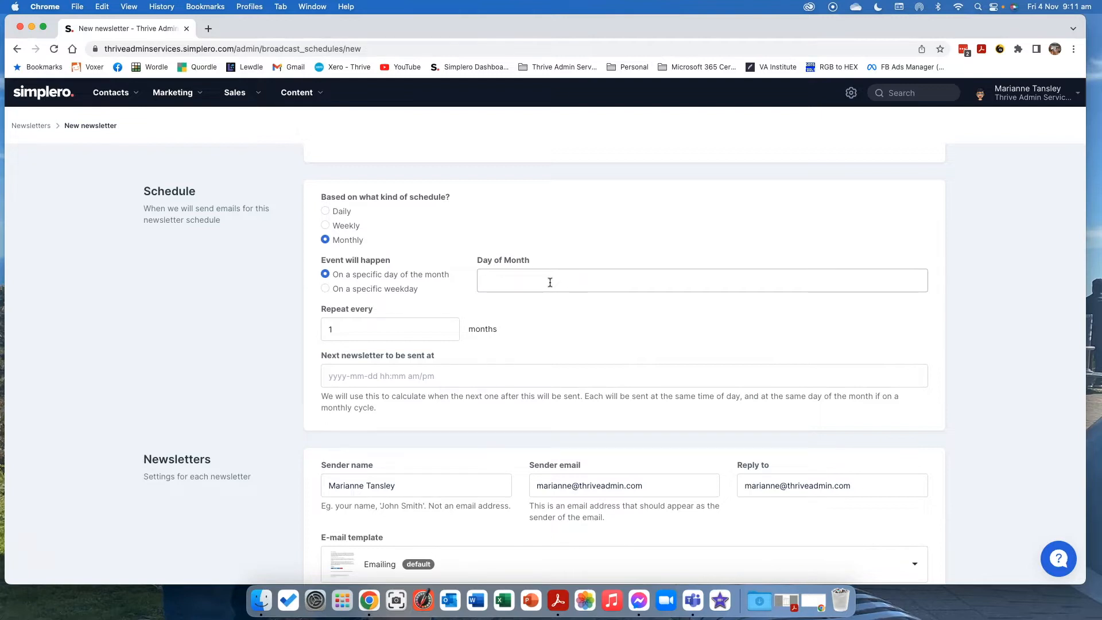
{"action": "left_click", "coordinate": [326, 290]}
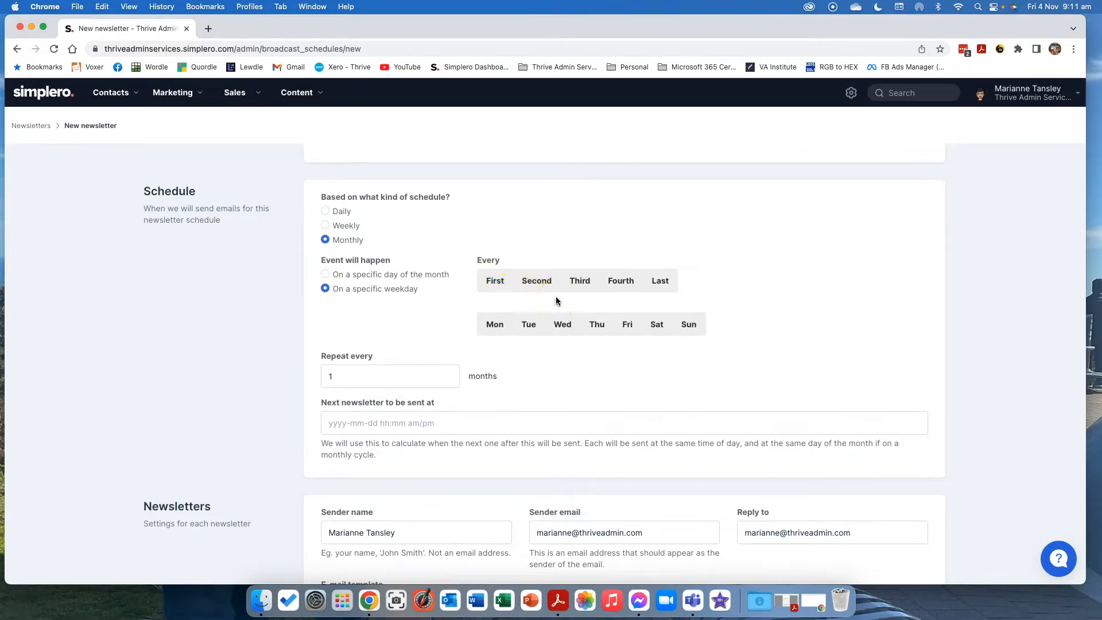
{"action": "left_click", "coordinate": [580, 283]}
{"action": "left_click", "coordinate": [659, 281]}
{"action": "left_click", "coordinate": [627, 329]}
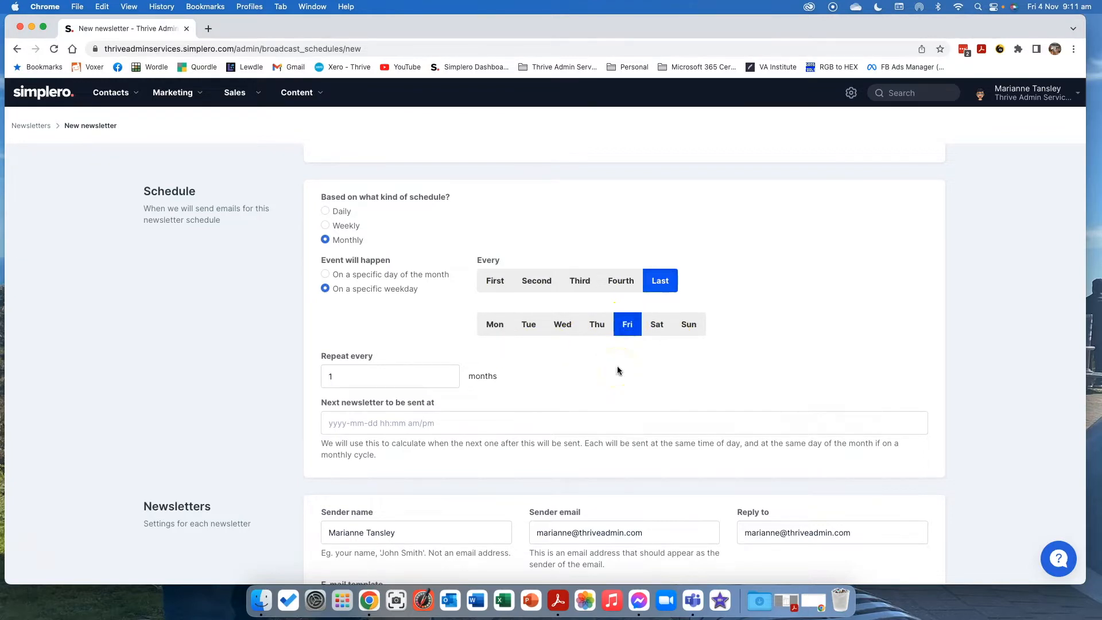
- Change the monthly schedule to the first Monday, repeating every 3 months
{"action": "left_click", "coordinate": [492, 280]}
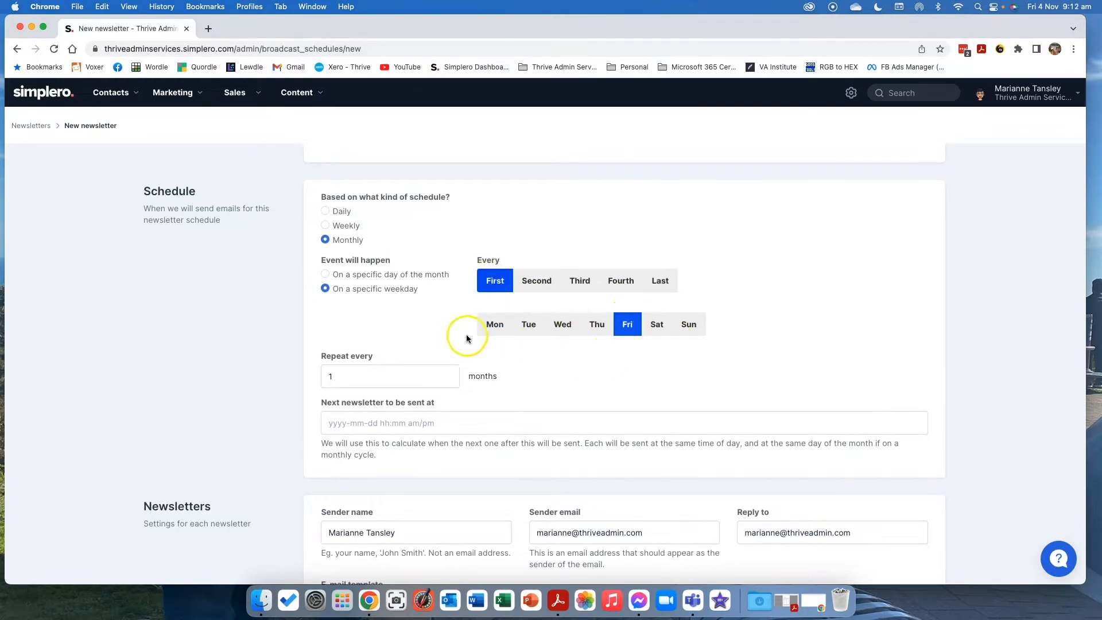
{"action": "left_click", "coordinate": [496, 326]}
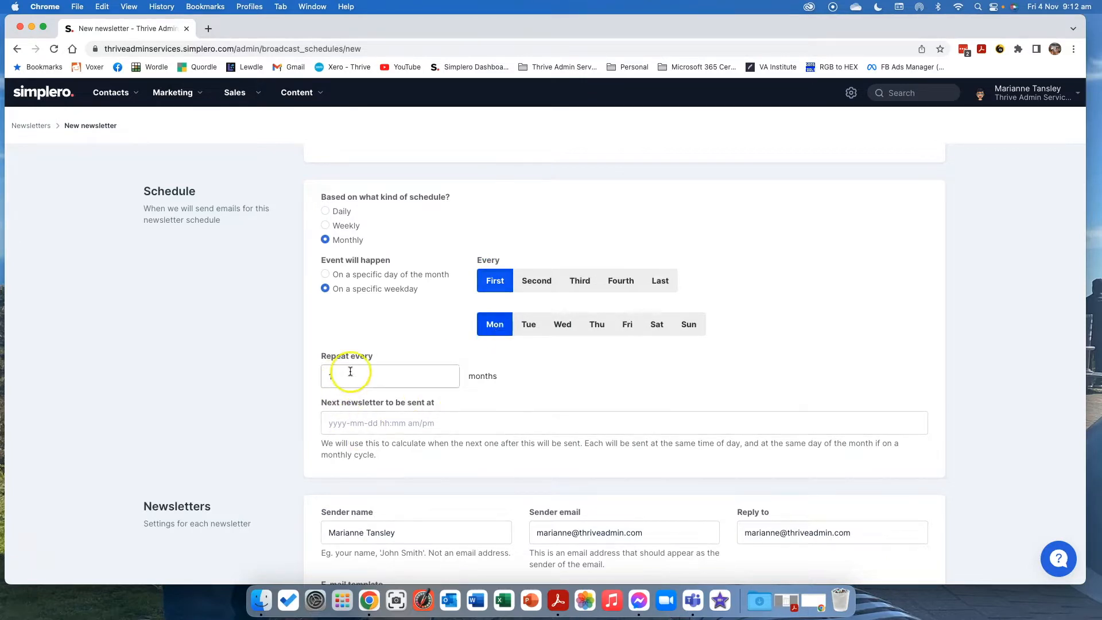
{"action": "double_click", "coordinate": [322, 375]}
{"action": "type", "text": "3"}
- Set the date of the next newsletter to 2 January 2023
{"action": "left_click", "coordinate": [365, 423]}
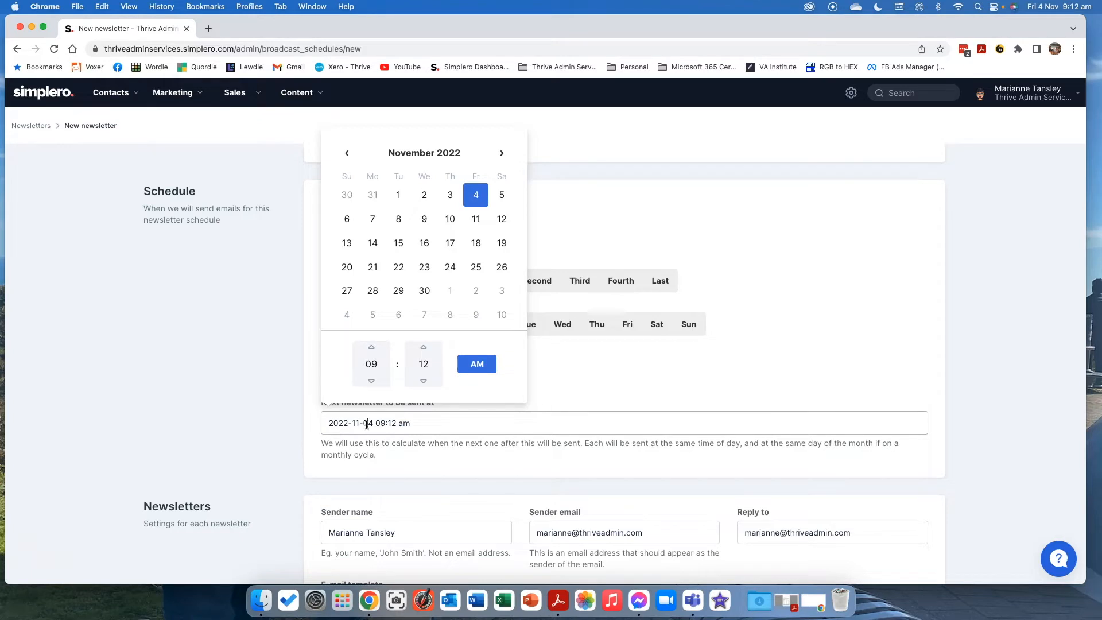
{"action": "left_click", "coordinate": [502, 153]}
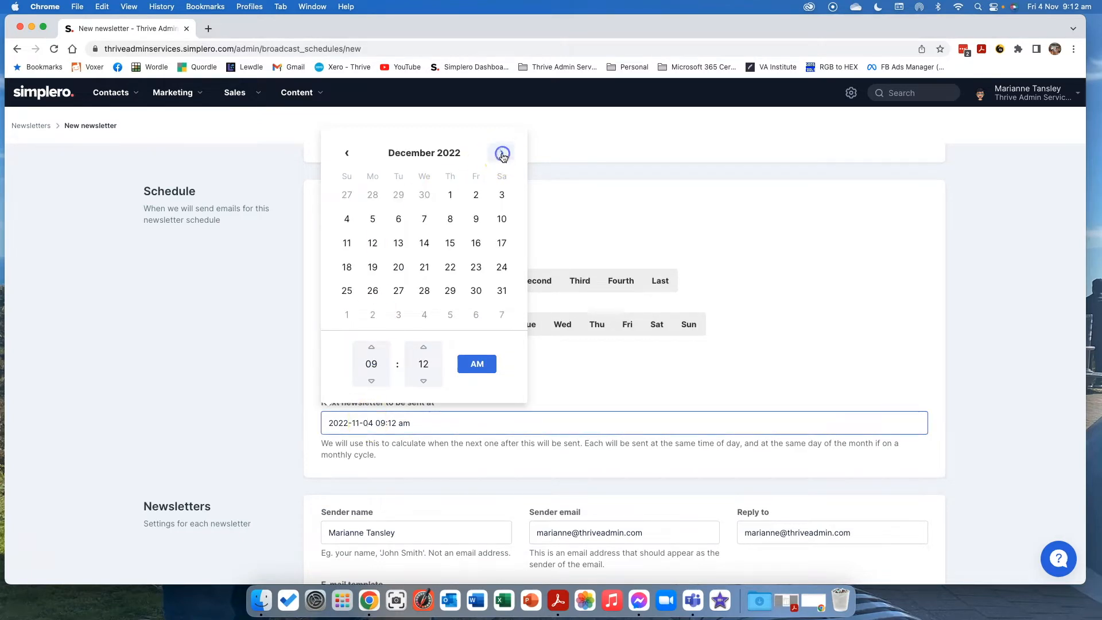
{"action": "left_click", "coordinate": [664, 194]}
{"action": "left_click", "coordinate": [410, 423]}
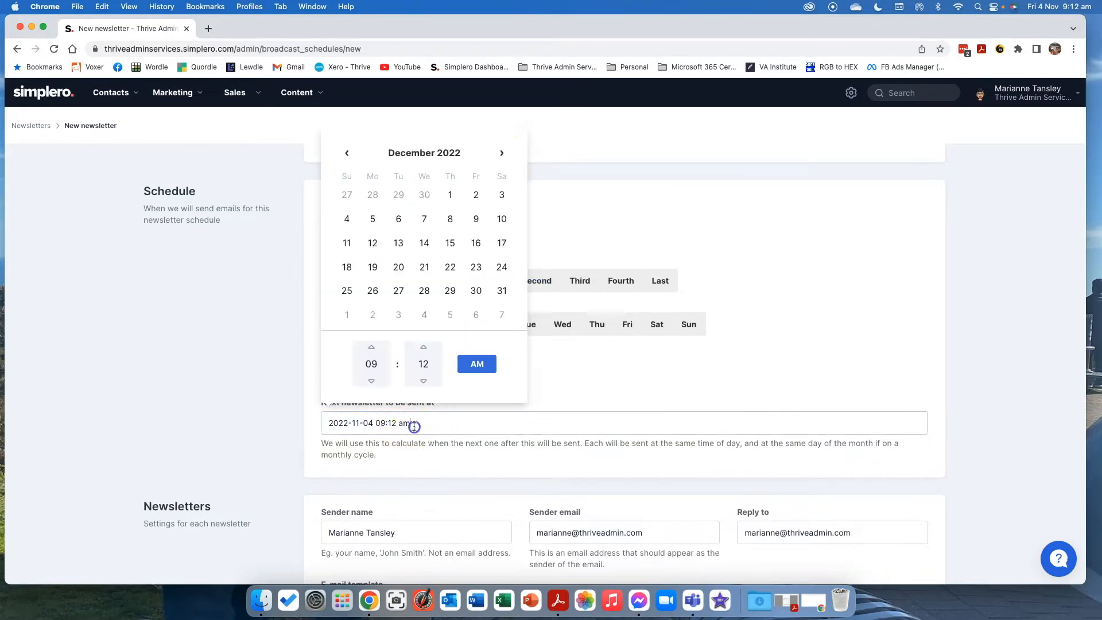
{"action": "left_click", "coordinate": [501, 153]}
{"action": "left_click", "coordinate": [373, 219]}
{"action": "left_click", "coordinate": [625, 383]}
- Set the send time of the next newsletter to 09:15 am
{"action": "left_click", "coordinate": [388, 423]}
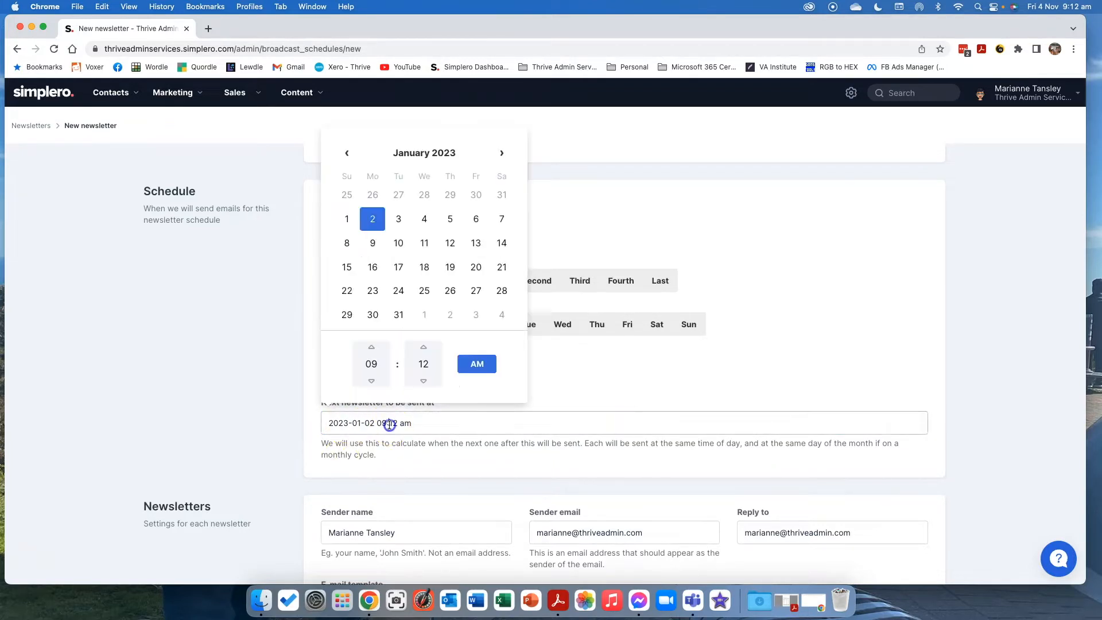
{"action": "left_click", "coordinate": [423, 381]}
{"action": "left_click", "coordinate": [424, 380]}
{"action": "left_click", "coordinate": [423, 347]}
{"action": "left_click", "coordinate": [424, 348]}
{"action": "left_click", "coordinate": [424, 348]}
{"action": "left_click", "coordinate": [424, 348]}
{"action": "left_click", "coordinate": [424, 347]}
{"action": "left_click", "coordinate": [569, 368]}
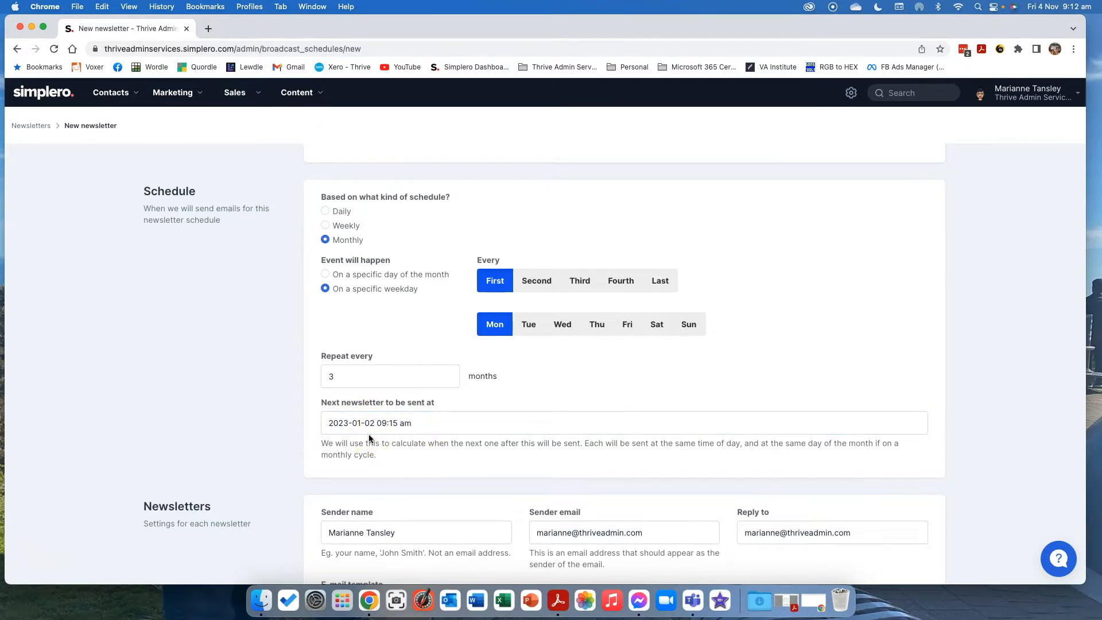
- Choose the Thrive Update e-mail template for the newsletter, keeping "Test Newsletter" as the subject line
{"action": "scroll", "coordinate": [371, 439], "scroll_direction": "down", "scroll_amount": 5}
{"action": "scroll", "coordinate": [375, 441], "scroll_direction": "down", "scroll_amount": 1}
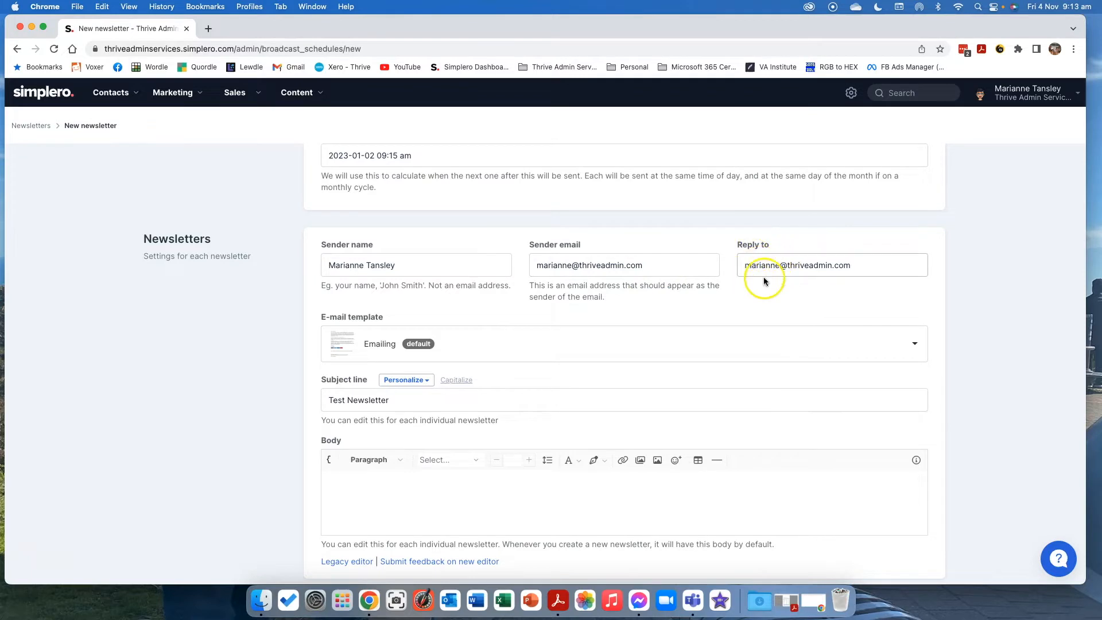
{"action": "left_click", "coordinate": [548, 342]}
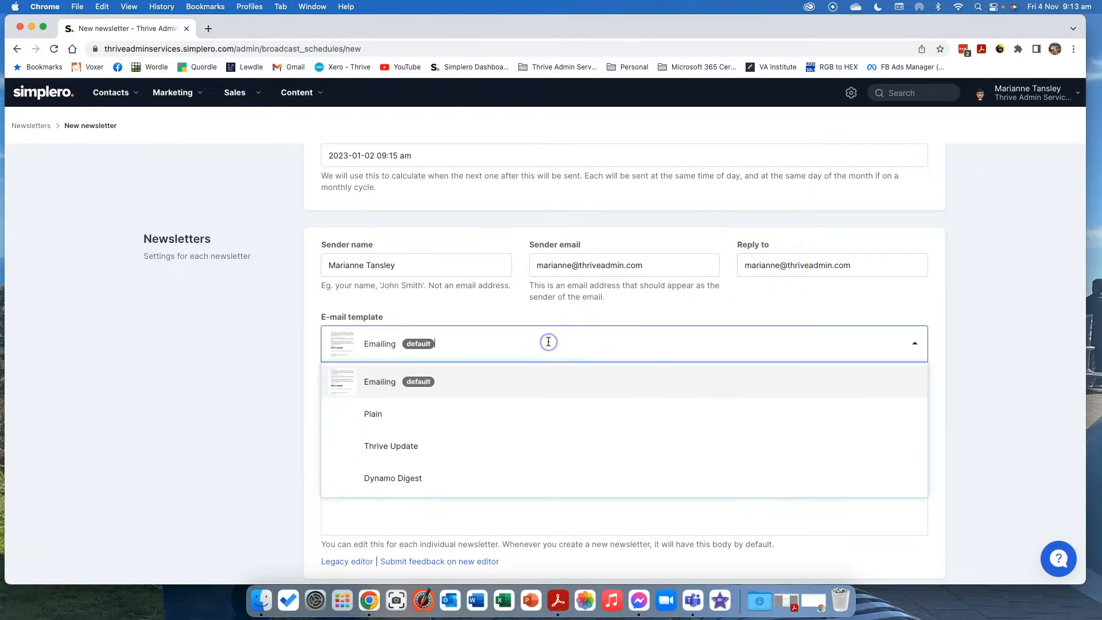
{"action": "left_click", "coordinate": [384, 448]}
{"action": "left_click", "coordinate": [391, 399]}
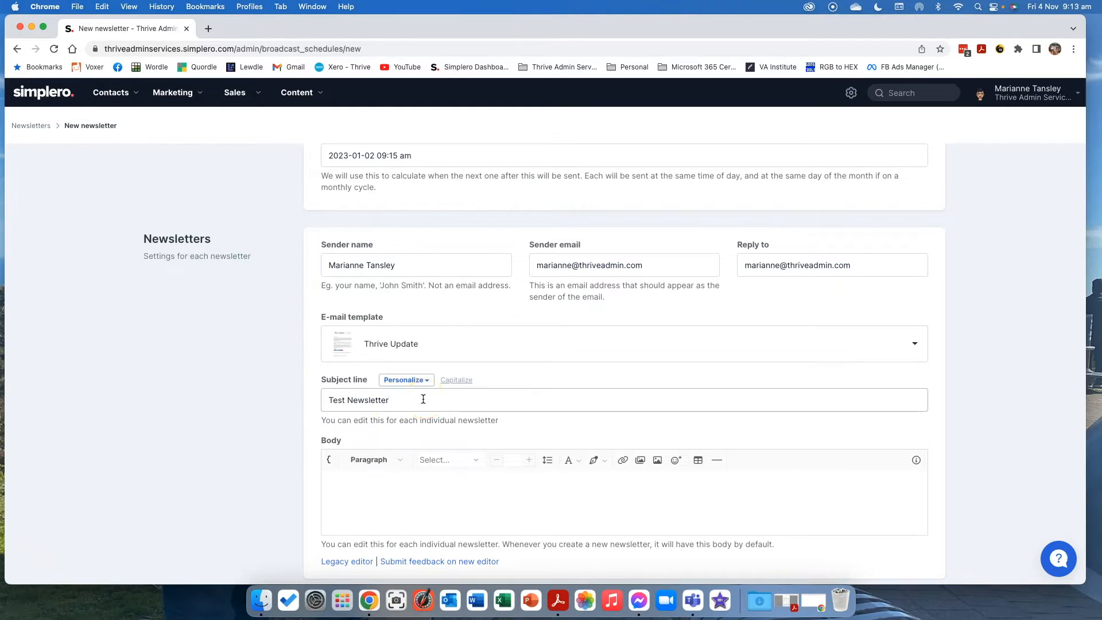
{"action": "left_click", "coordinate": [387, 432]}
{"action": "left_click", "coordinate": [398, 404]}
- Enter "Extra notice about workshops" as the first line of the newsletter's default body text
{"action": "scroll", "coordinate": [391, 419], "scroll_direction": "down", "scroll_amount": 2}
{"action": "left_click", "coordinate": [384, 431]}
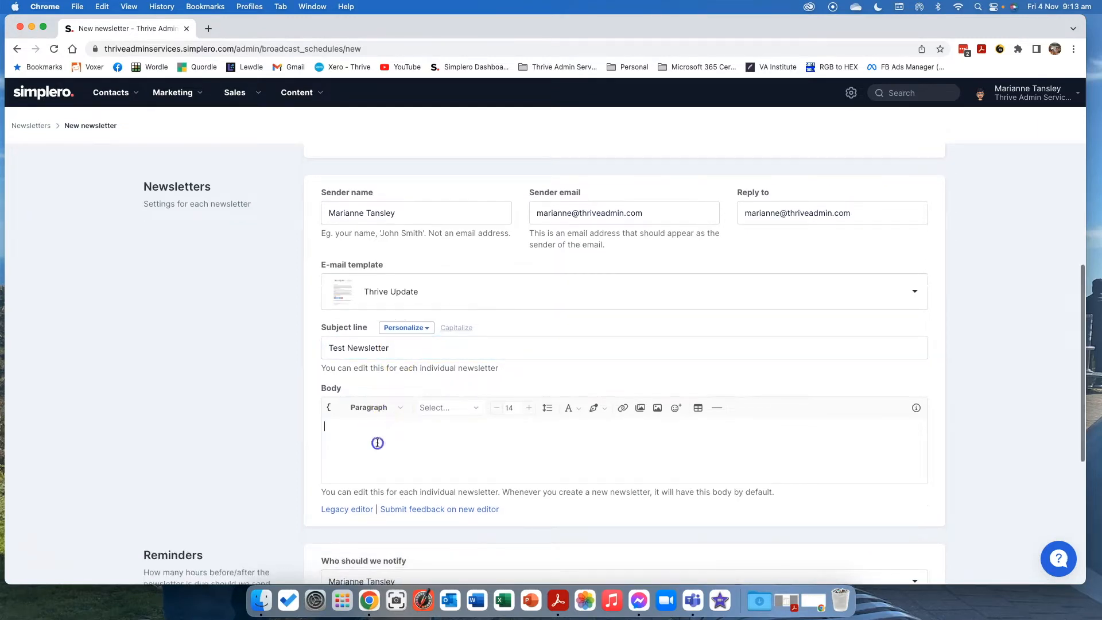
{"action": "scroll", "coordinate": [425, 427], "scroll_direction": "down", "scroll_amount": 3}
{"action": "left_click", "coordinate": [360, 370]}
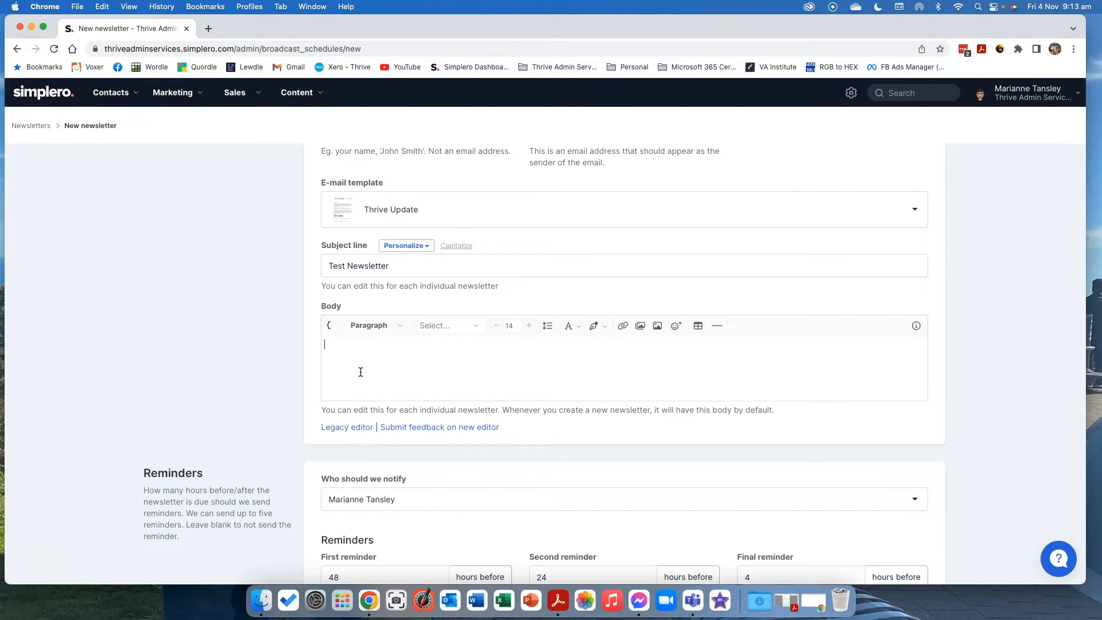
{"action": "type", "text": "Extra notice about workshops"}
{"action": "key", "text": "Return"}
{"action": "key", "text": "Return"}
- Add "Special offer for service 2" to the body, separated from the workshops line by a blank line
{"action": "type", "text": "Specia"}
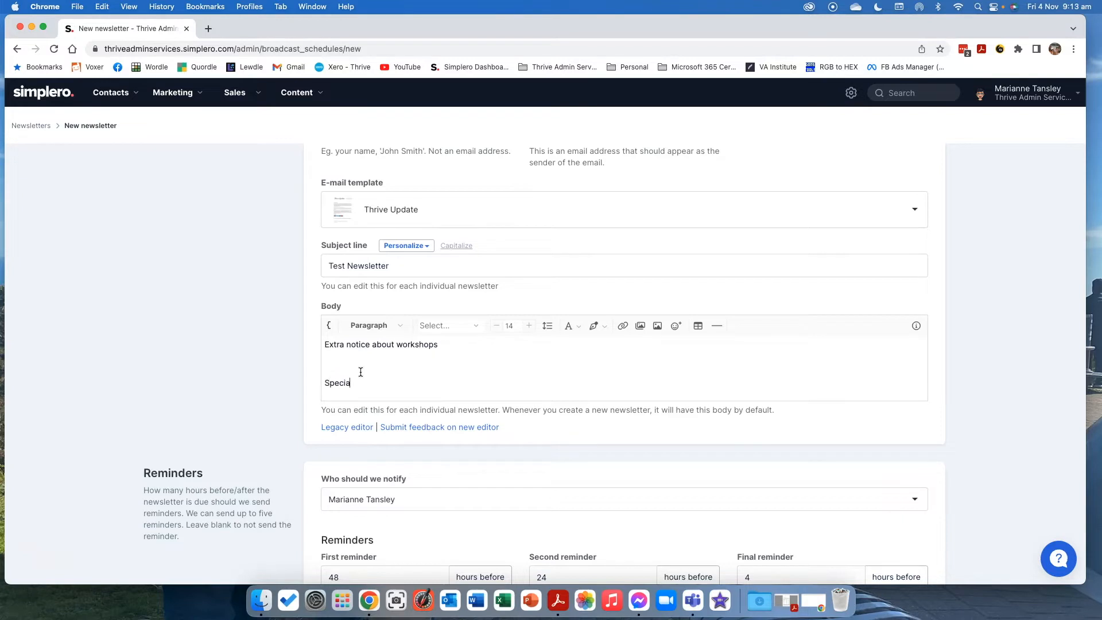
{"action": "type", "text": "l offer about"}
{"action": "key", "text": "BackSpace"}
{"action": "key", "text": "BackSpace"}
{"action": "key", "text": "BackSpace"}
{"action": "type", "text": "for service 2"}
- Make the "Special offer for service 2" line bold and format it as Heading 2
{"action": "left_click_drag", "start_coordinate": [427, 382], "coordinate": [240, 377]}
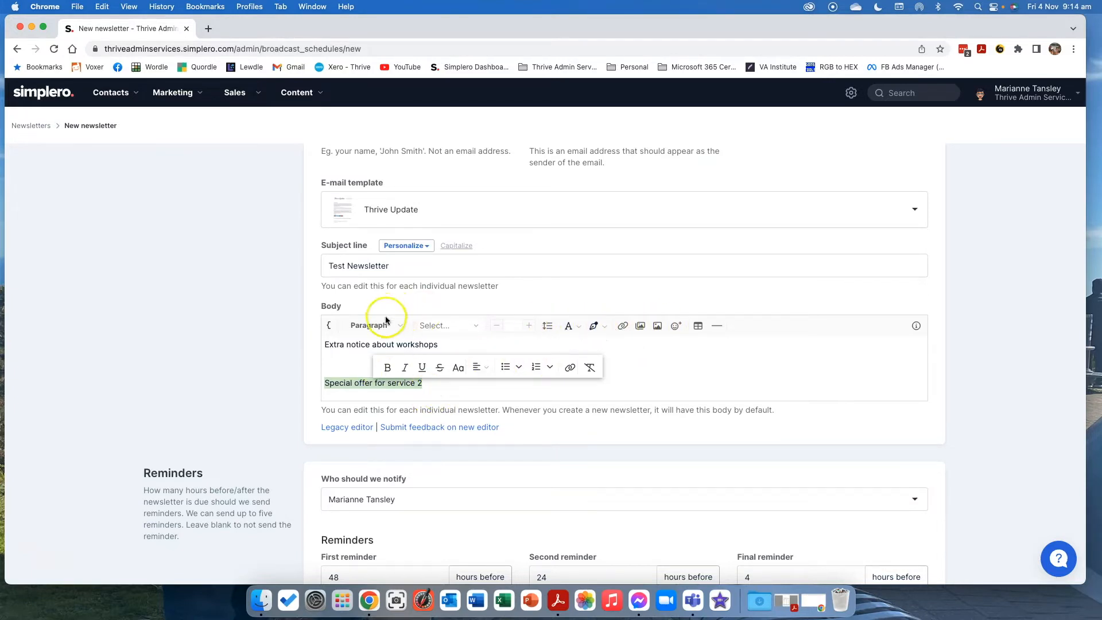
{"action": "left_click", "coordinate": [388, 368]}
{"action": "left_click", "coordinate": [385, 325]}
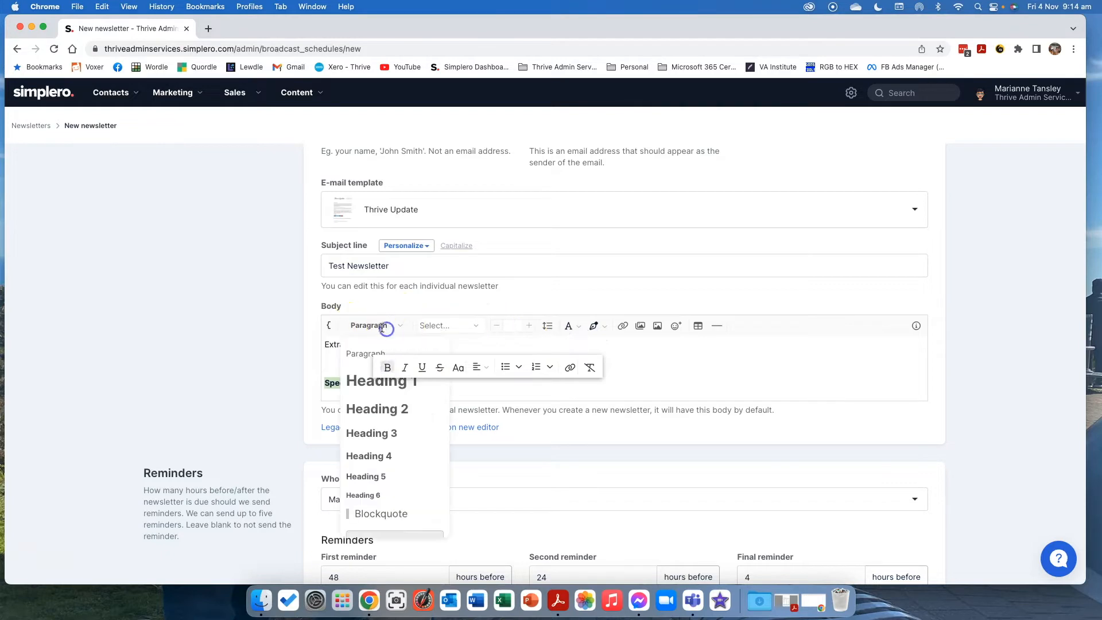
{"action": "left_click", "coordinate": [375, 408]}
- Start a custom text colour for the "Special offer for service 2" heading and enter the code acc196
{"action": "left_click", "coordinate": [578, 325]}
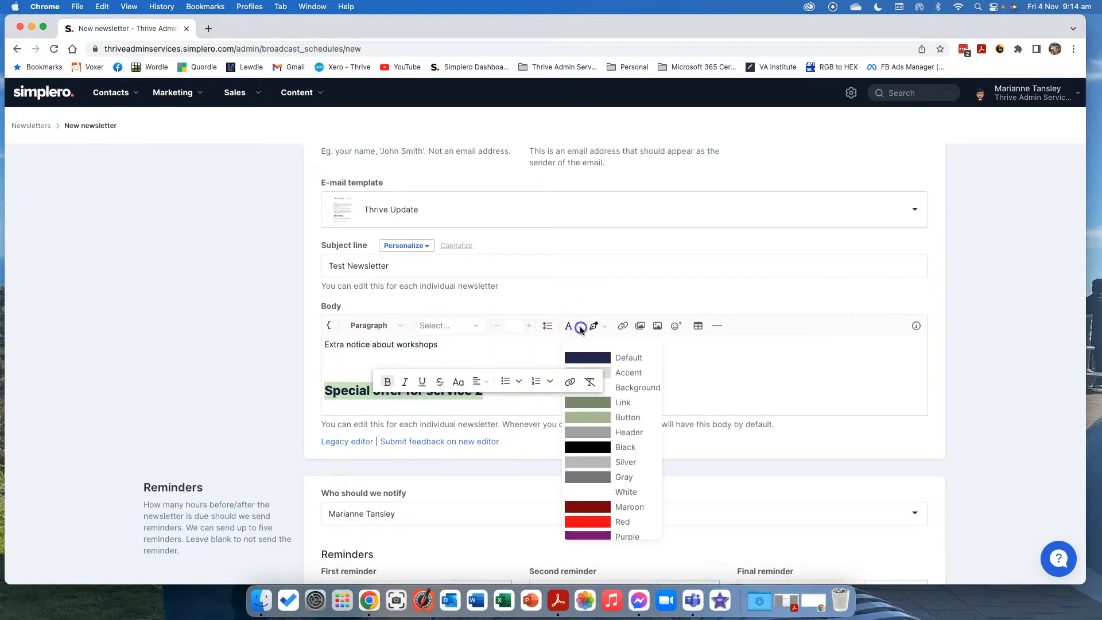
{"action": "scroll", "coordinate": [595, 515], "scroll_direction": "down", "scroll_amount": 1}
{"action": "scroll", "coordinate": [596, 515], "scroll_direction": "down", "scroll_amount": 3}
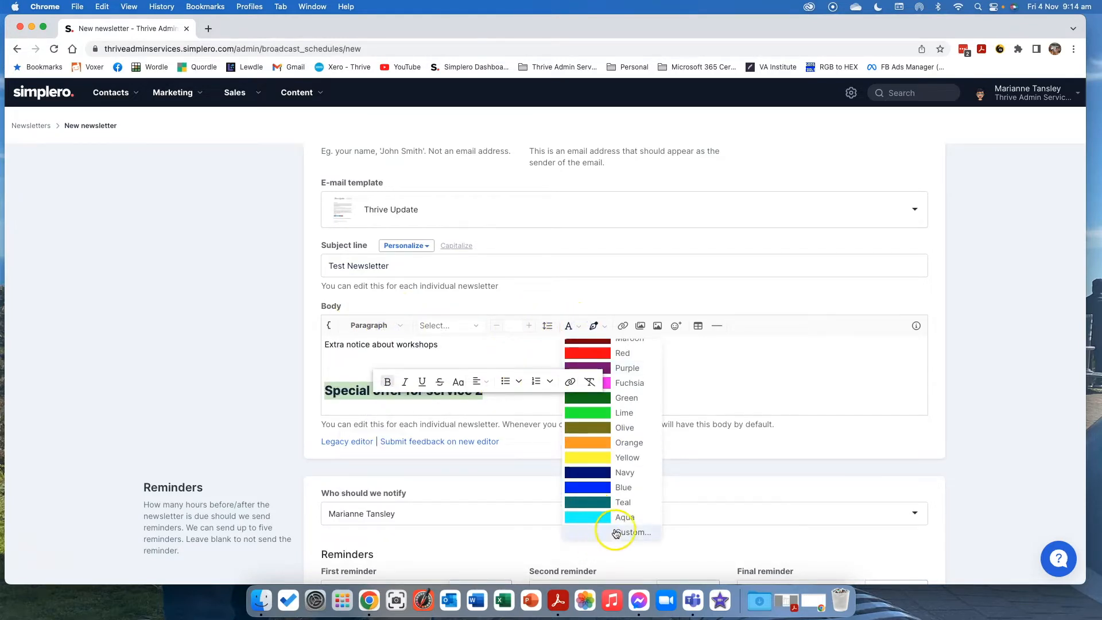
{"action": "left_click", "coordinate": [618, 528]}
{"action": "left_click", "coordinate": [431, 165]}
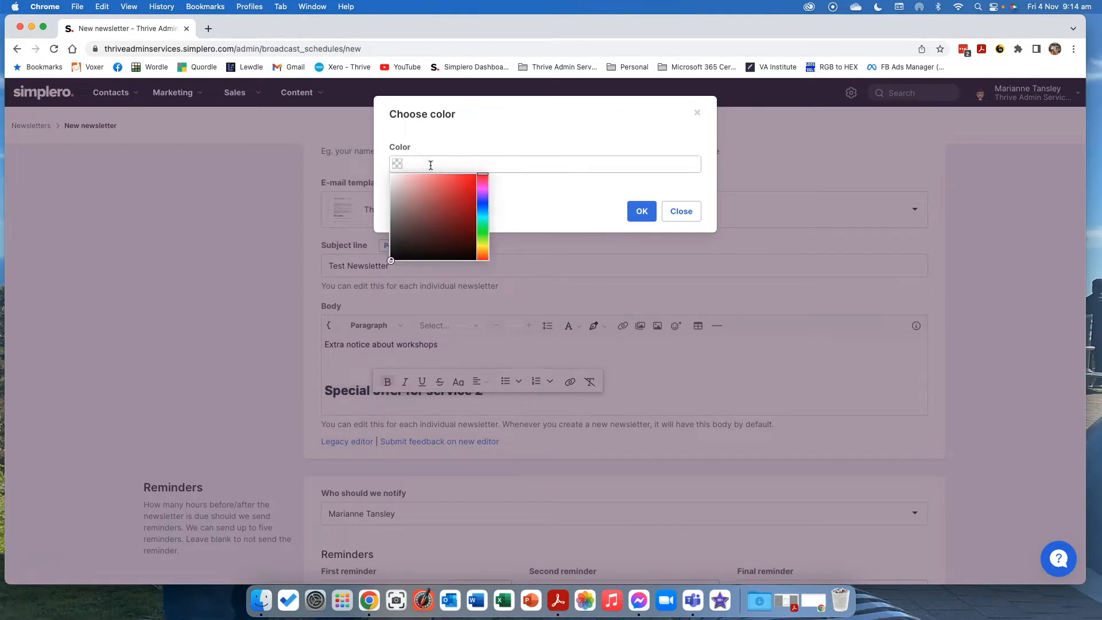
{"action": "type", "text": "acc"}
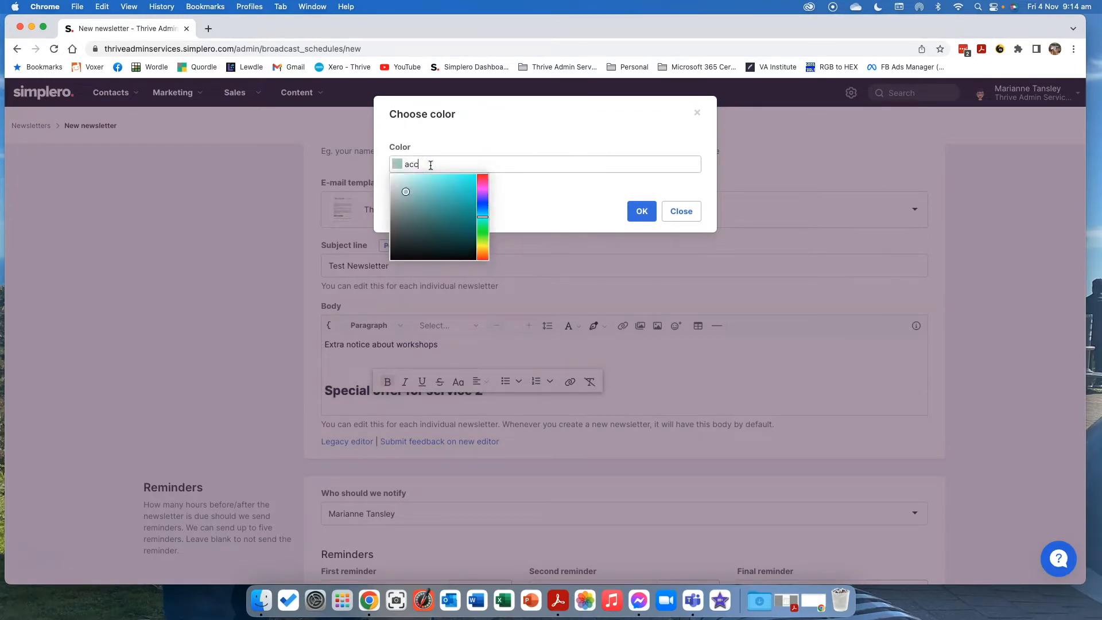
{"action": "type", "text": "196"}
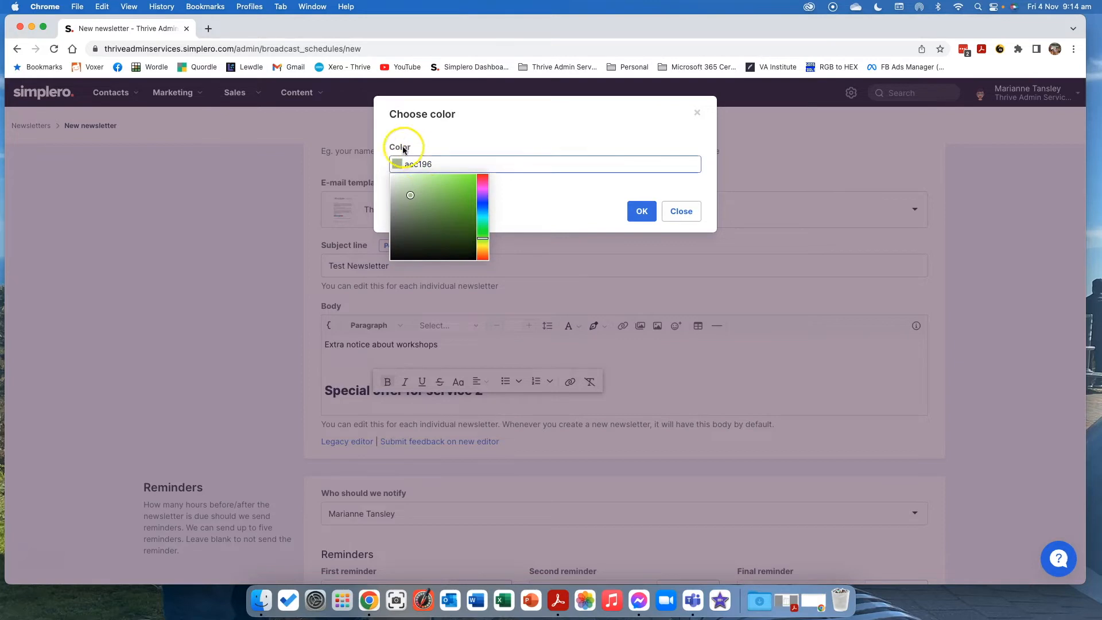
- Replace the custom colour code with d7907b and apply it to the "Special offer for service 2" heading
{"action": "double_click", "coordinate": [424, 164]}
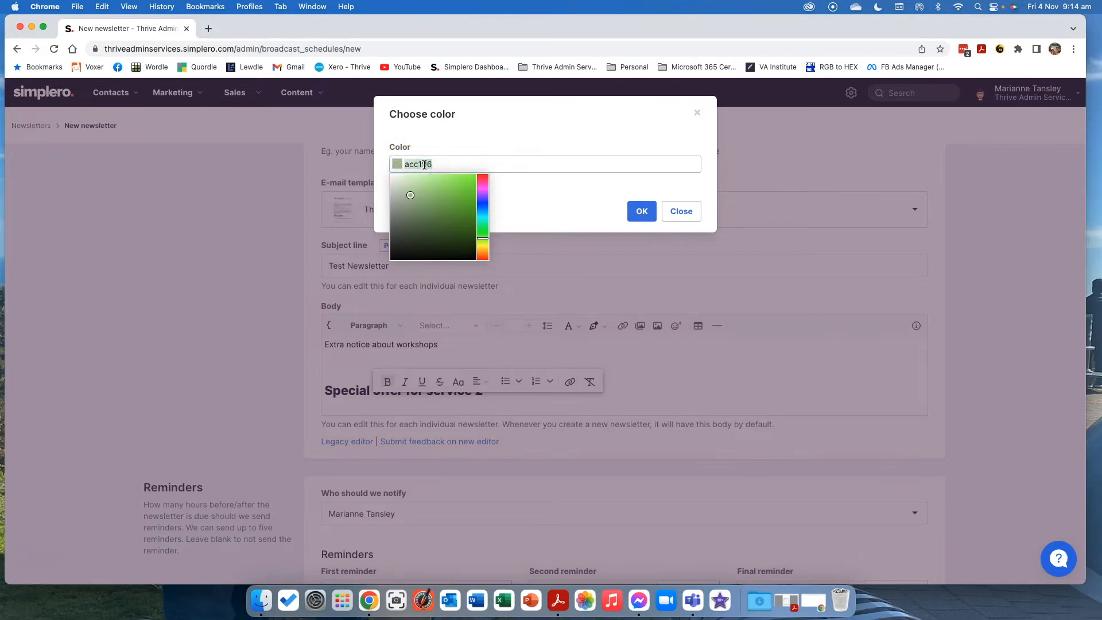
{"action": "type", "text": "d"}
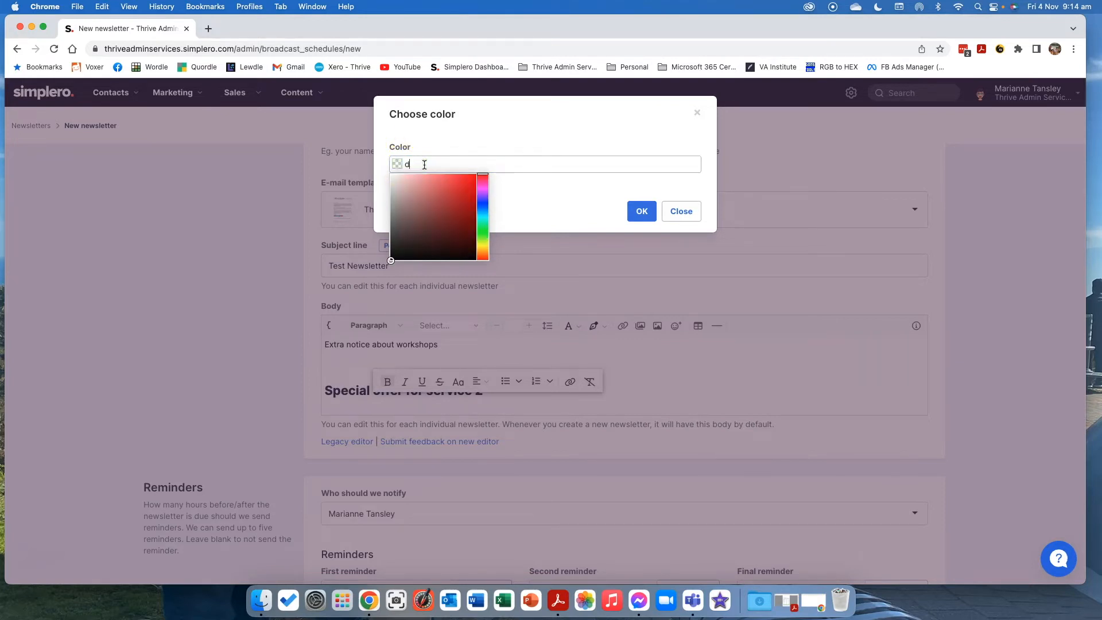
{"action": "type", "text": "790"}
{"action": "type", "text": "6b"}
{"action": "left_click", "coordinate": [636, 212]}
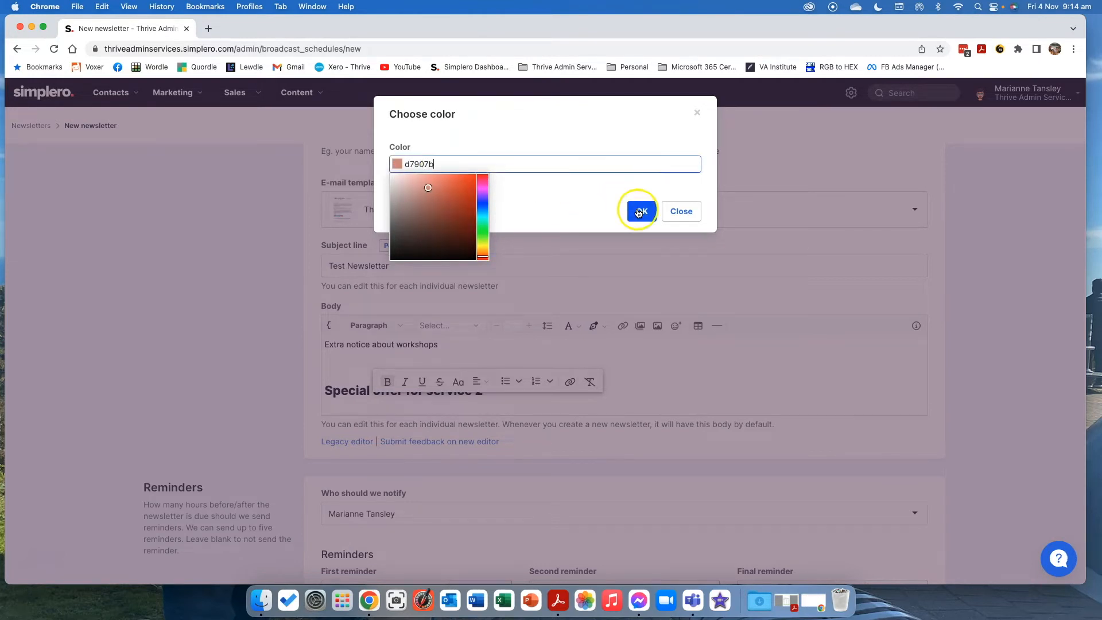
{"action": "left_click", "coordinate": [643, 376]}
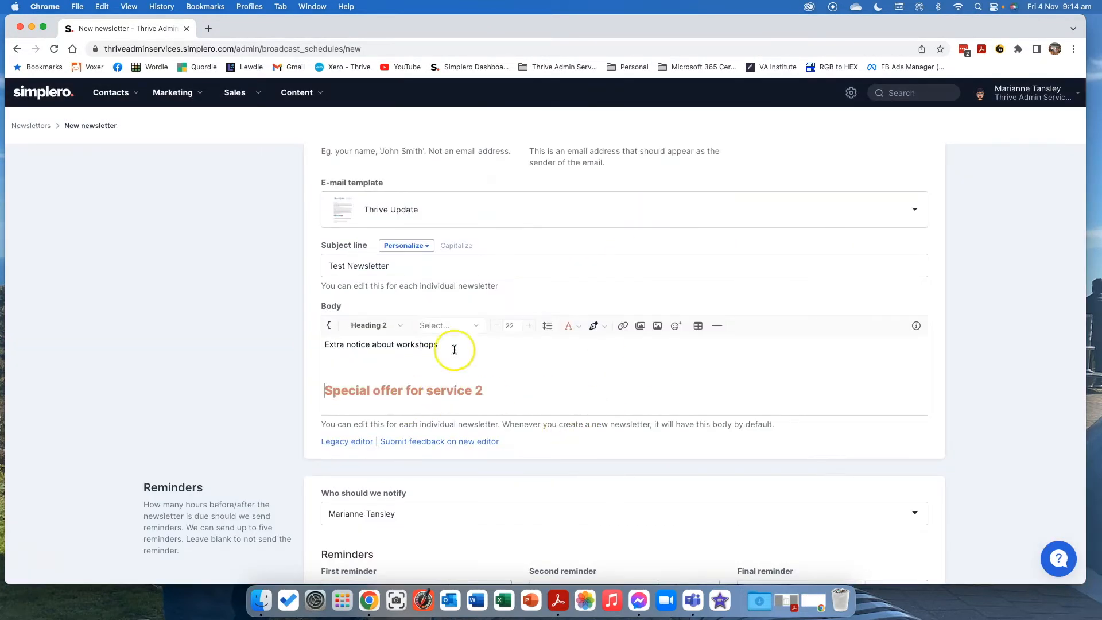
{"action": "left_click", "coordinate": [579, 331]}
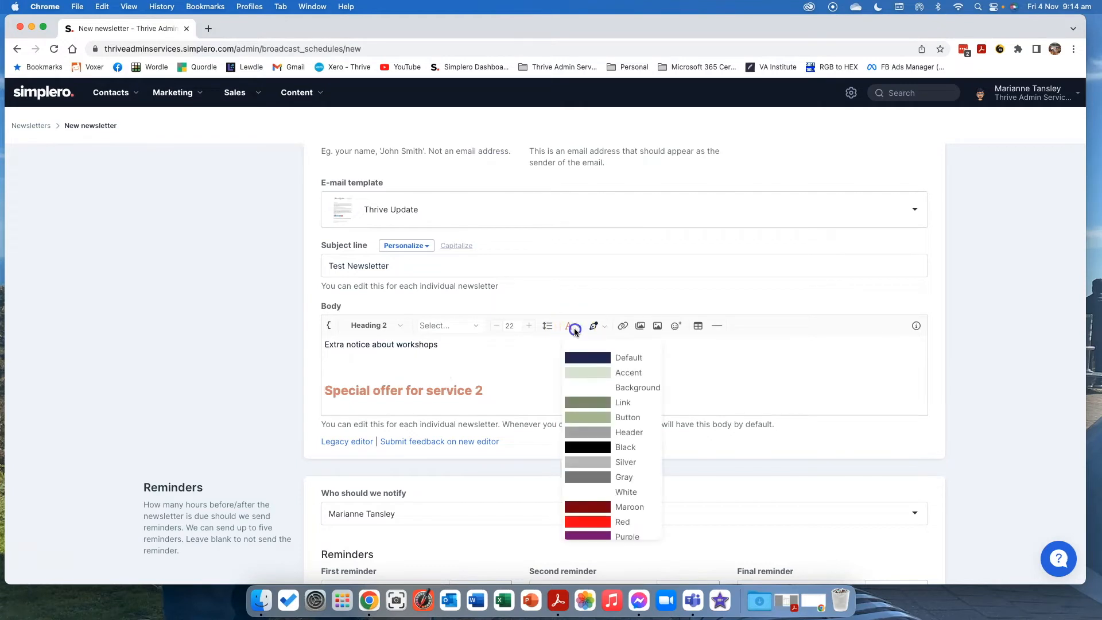
{"action": "left_click", "coordinate": [440, 378]}
- Create the newsletter, keeping the preset notification contact, reminder times and missed-deadline notices
{"action": "scroll", "coordinate": [420, 395], "scroll_direction": "down", "scroll_amount": 5}
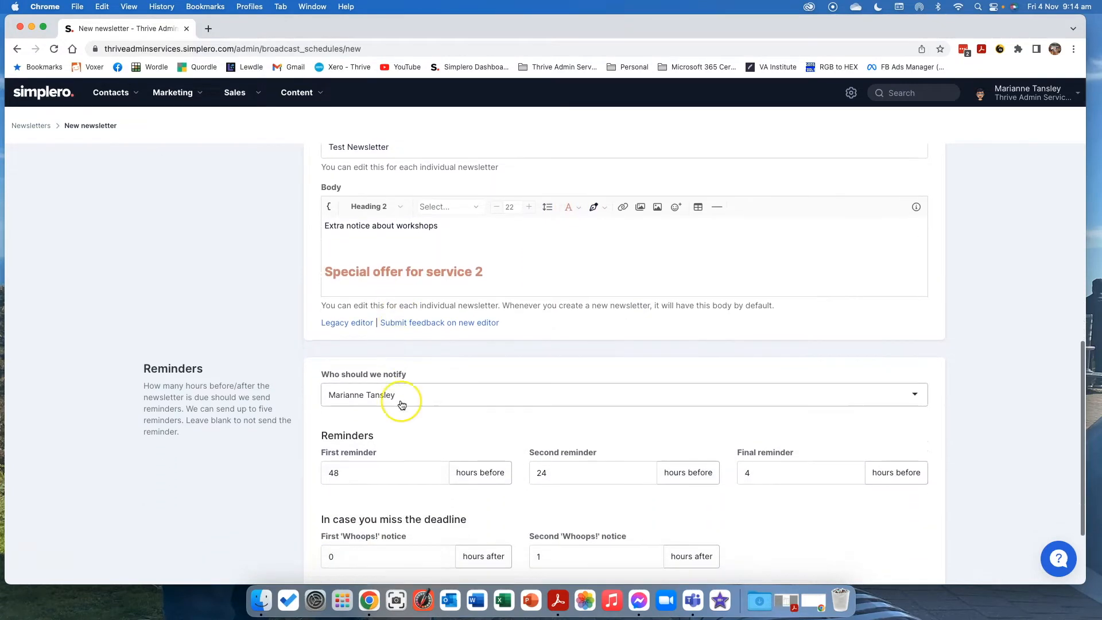
{"action": "scroll", "coordinate": [402, 404], "scroll_direction": "down", "scroll_amount": 2}
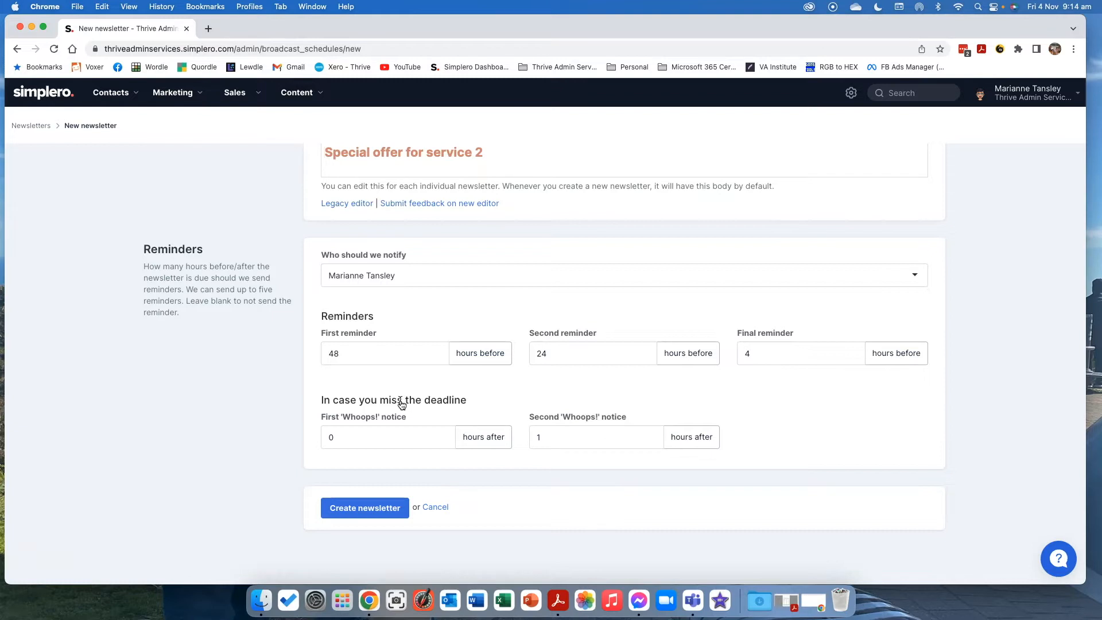
{"action": "left_click", "coordinate": [417, 274]}
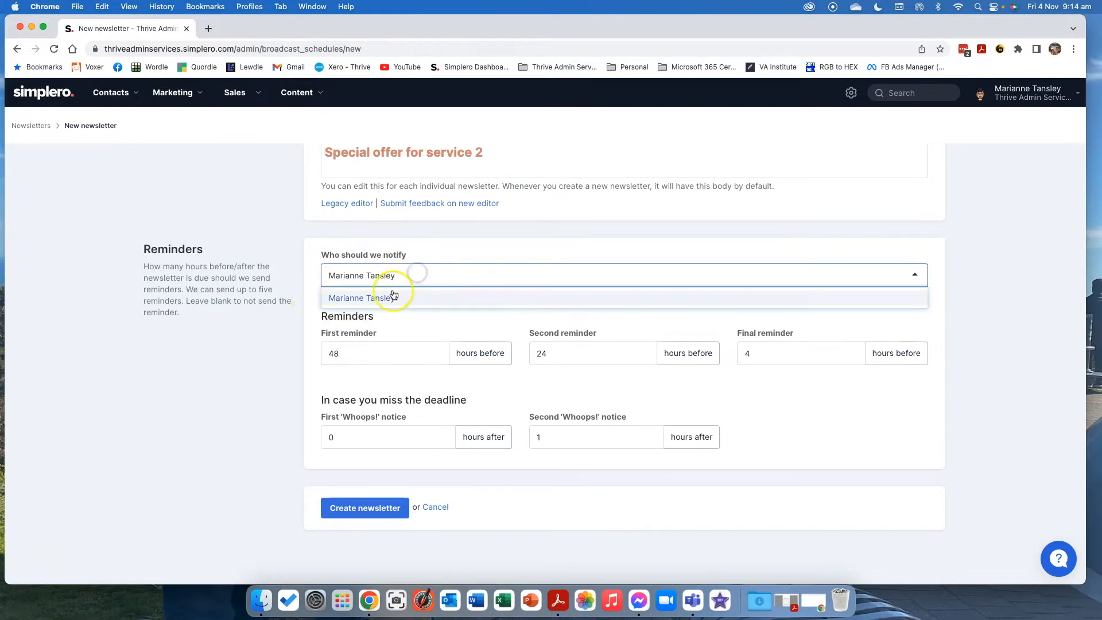
{"action": "left_click", "coordinate": [381, 326]}
{"action": "left_click", "coordinate": [366, 358]}
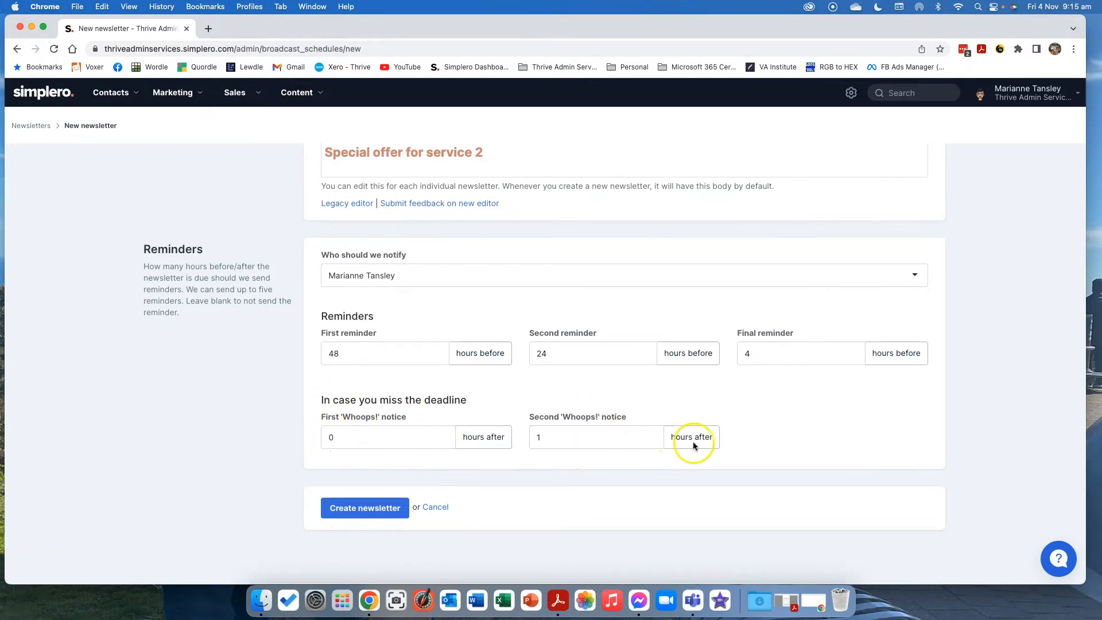
{"action": "scroll", "coordinate": [555, 446], "scroll_direction": "down", "scroll_amount": 1}
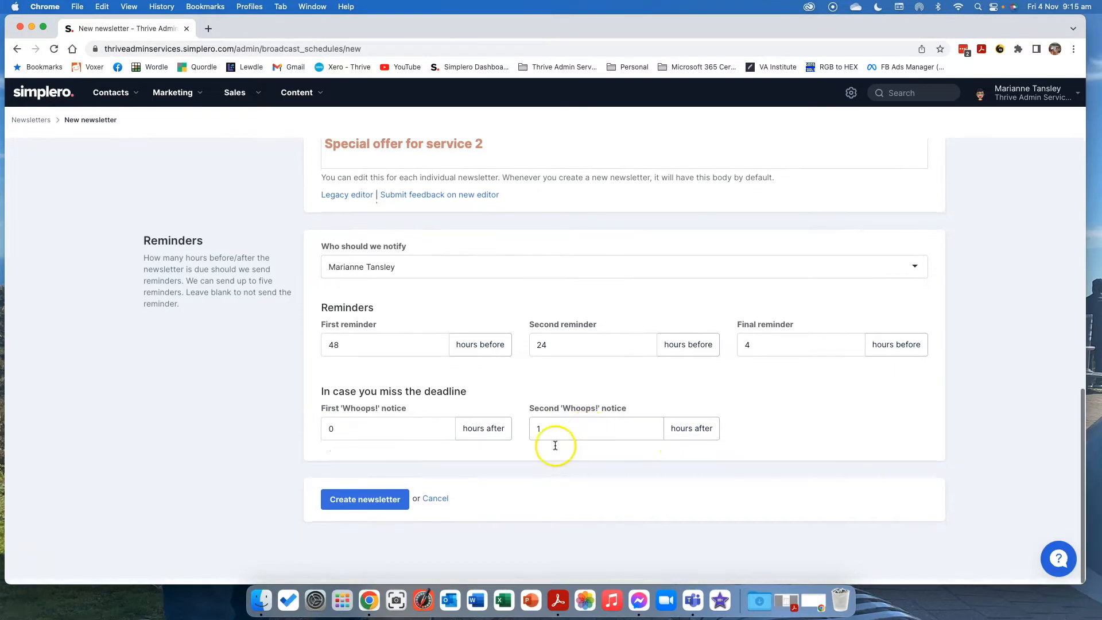
{"action": "left_click", "coordinate": [377, 506]}
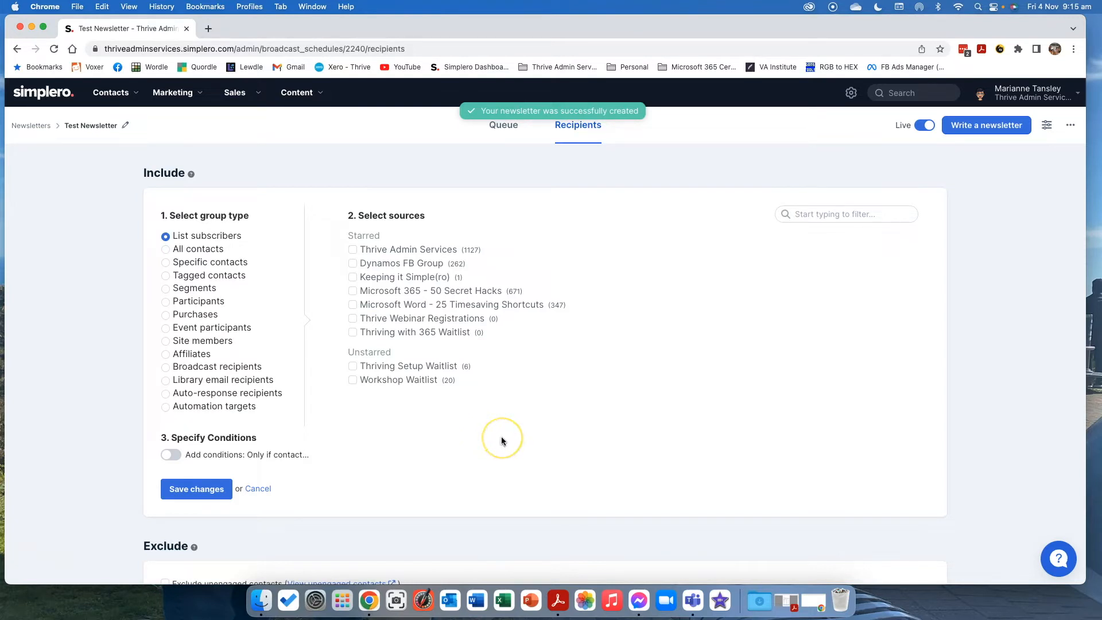
- Keep List subscribers as the included recipient group and select the Thrive Admin Services list as source
{"action": "left_click", "coordinate": [166, 250]}
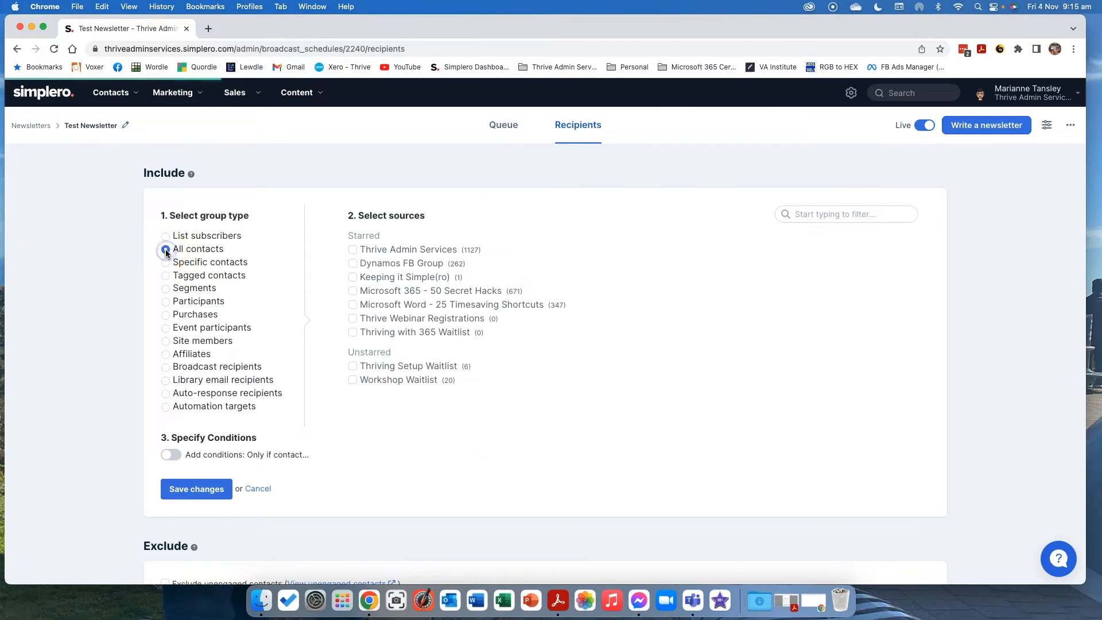
{"action": "left_click", "coordinate": [166, 248]}
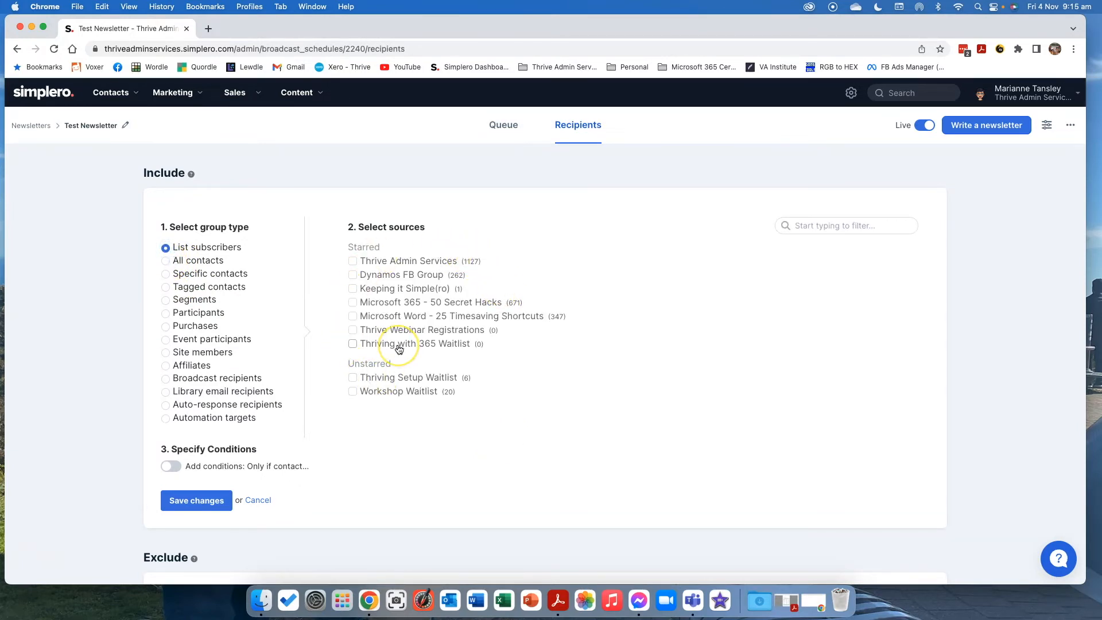
{"action": "left_click", "coordinate": [357, 411]}
{"action": "left_click", "coordinate": [352, 263]}
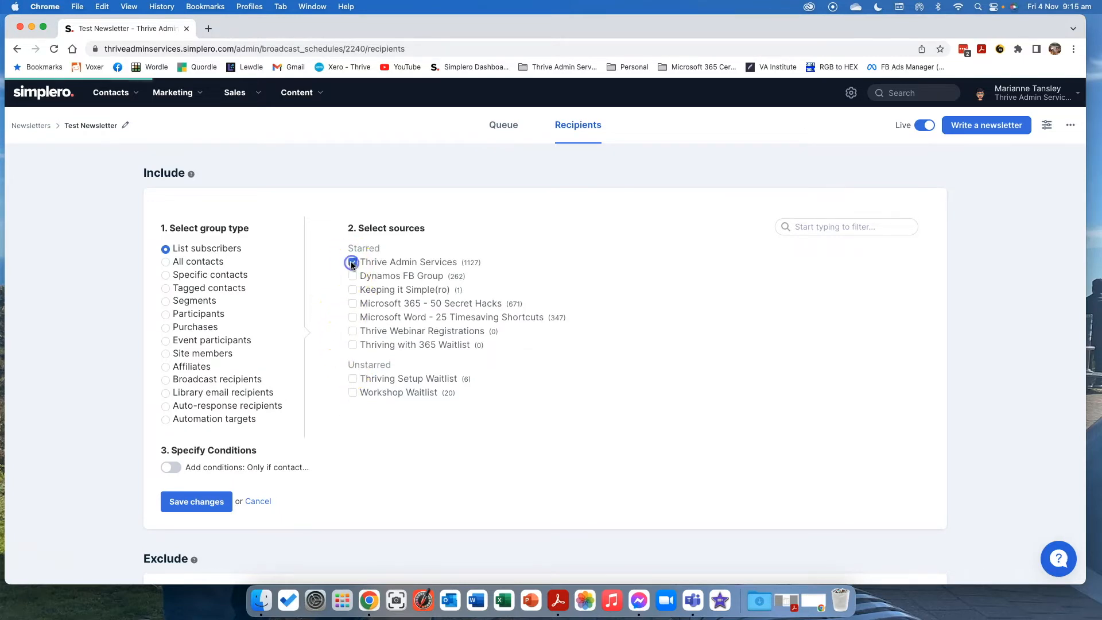
- Enable conditions for the included recipients and add a "Subscribed to list" condition
{"action": "left_click", "coordinate": [172, 466]}
{"action": "scroll", "coordinate": [353, 500], "scroll_direction": "down", "scroll_amount": 2}
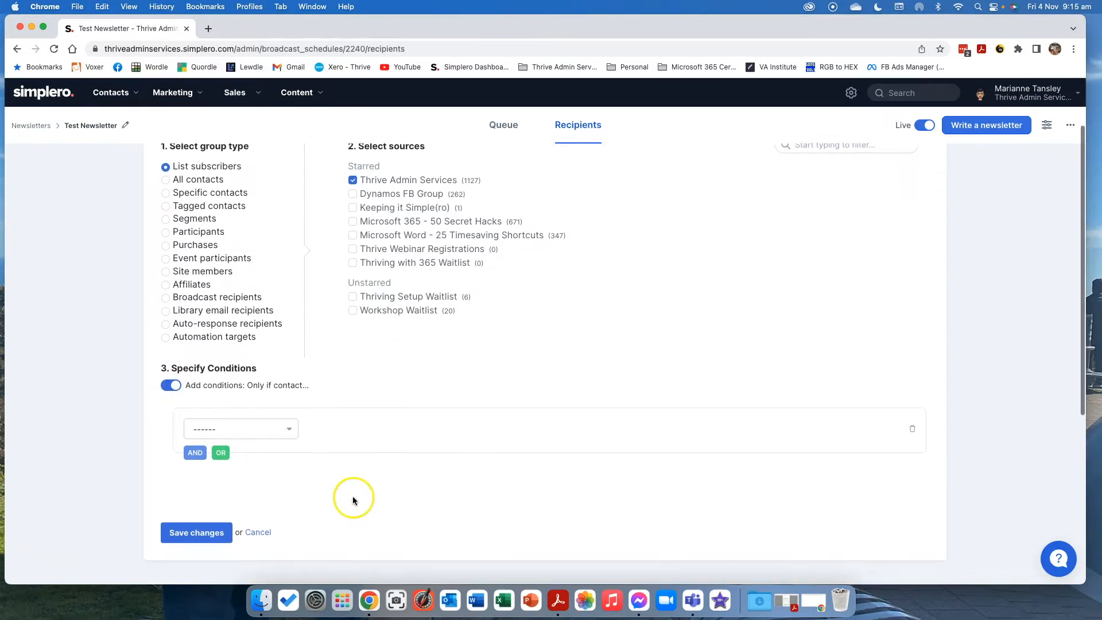
{"action": "left_click", "coordinate": [256, 423]}
{"action": "scroll", "coordinate": [288, 470], "scroll_direction": "down", "scroll_amount": 3}
{"action": "scroll", "coordinate": [499, 465], "scroll_direction": "down", "scroll_amount": 3}
{"action": "scroll", "coordinate": [255, 351], "scroll_direction": "up", "scroll_amount": 3}
{"action": "scroll", "coordinate": [256, 352], "scroll_direction": "up", "scroll_amount": 2}
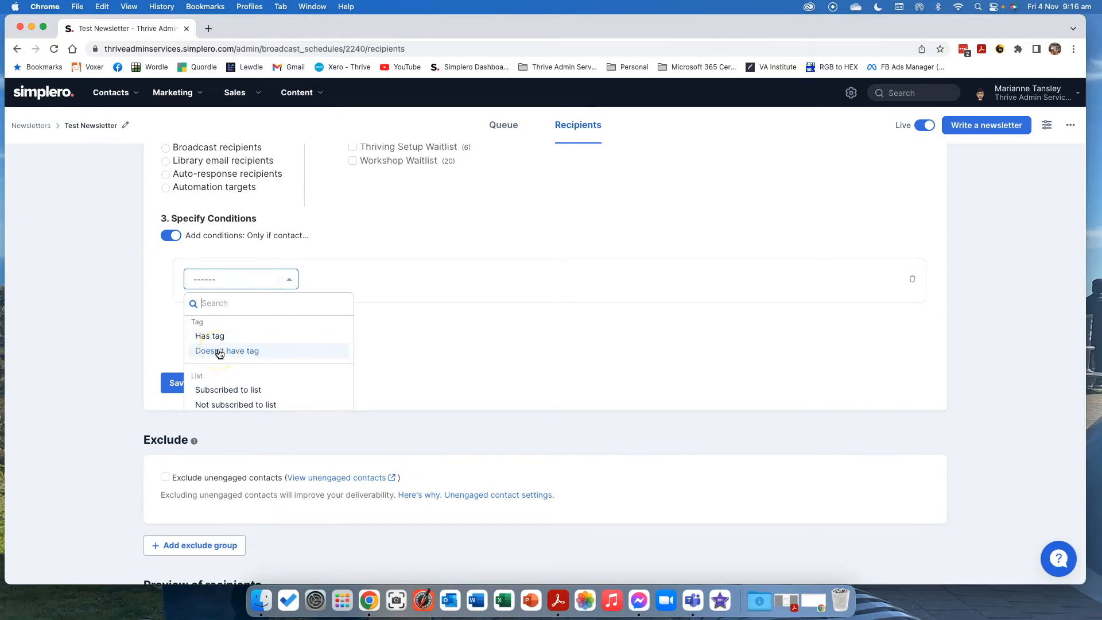
{"action": "scroll", "coordinate": [220, 353], "scroll_direction": "down", "scroll_amount": 3}
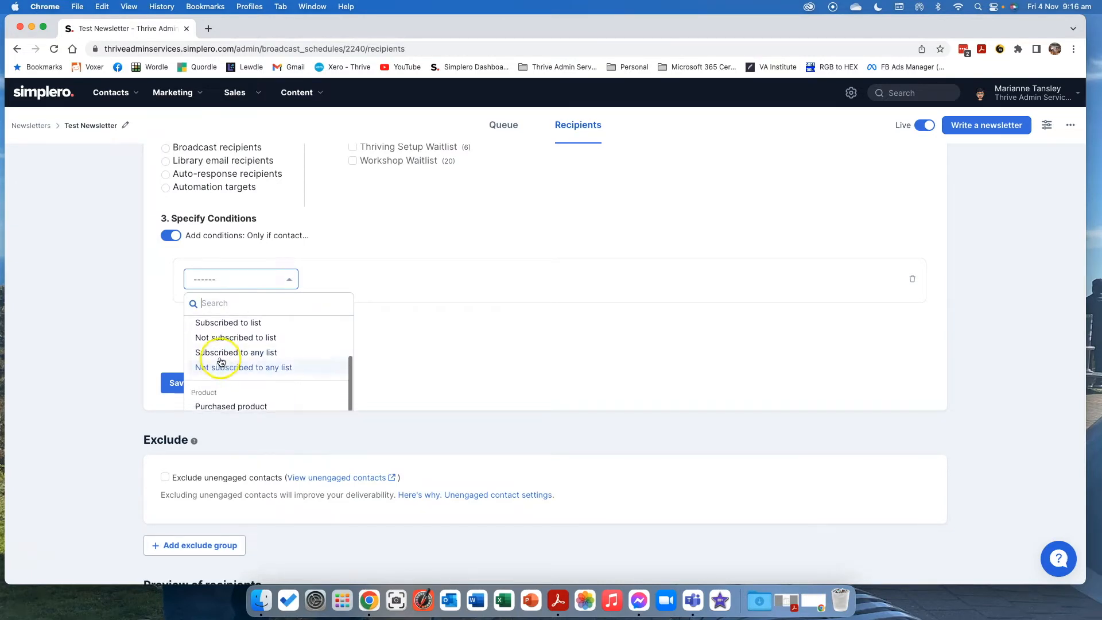
{"action": "scroll", "coordinate": [224, 366], "scroll_direction": "up", "scroll_amount": 1}
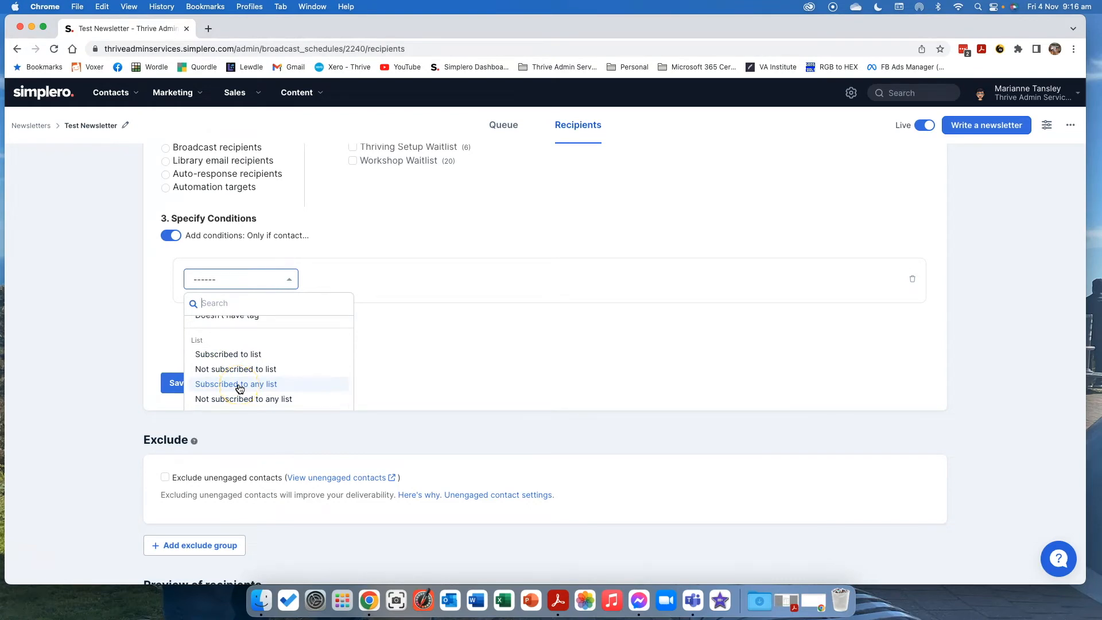
{"action": "left_click", "coordinate": [234, 354]}
- Set the condition's list to Thriving with 365 Waitlist and look at the available sign-up date options
{"action": "left_click", "coordinate": [352, 278]}
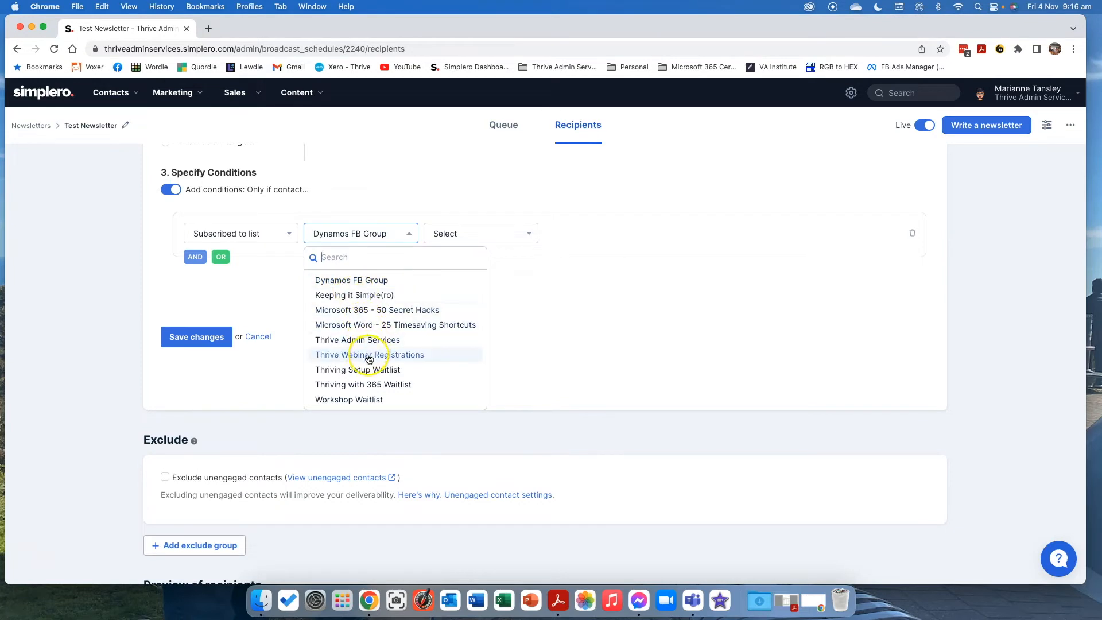
{"action": "left_click", "coordinate": [362, 385]}
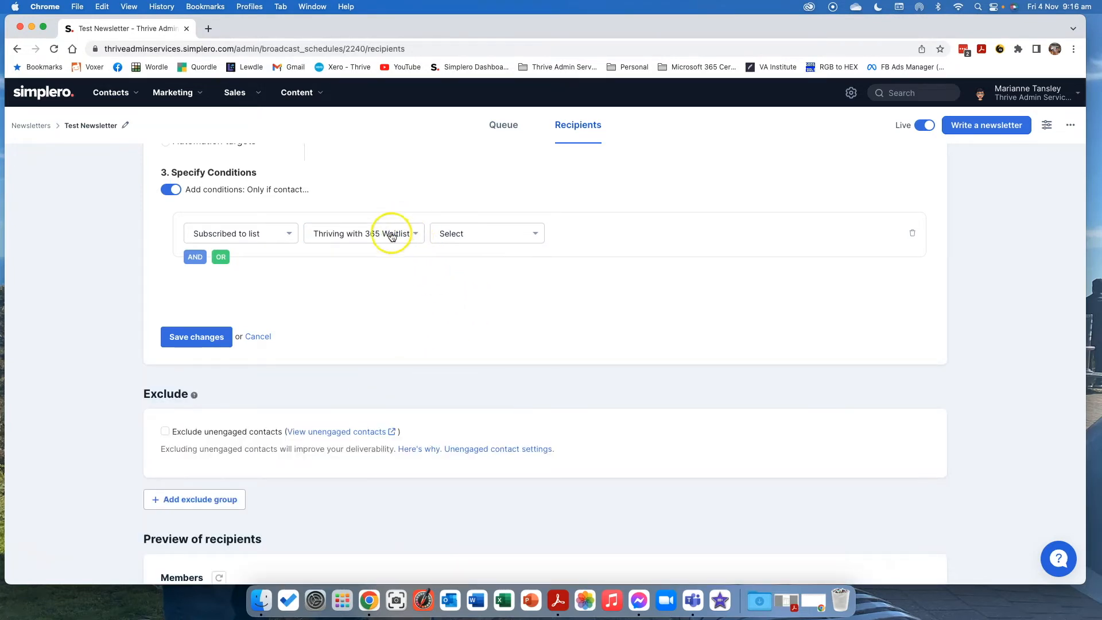
{"action": "left_click", "coordinate": [458, 234]}
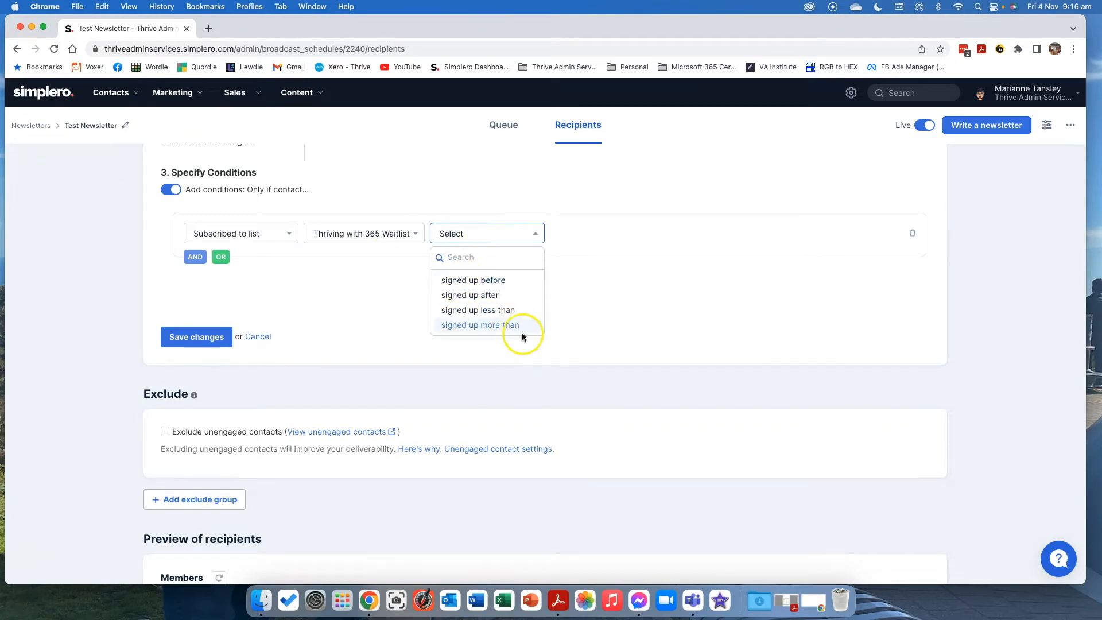
{"action": "left_click", "coordinate": [364, 265]}
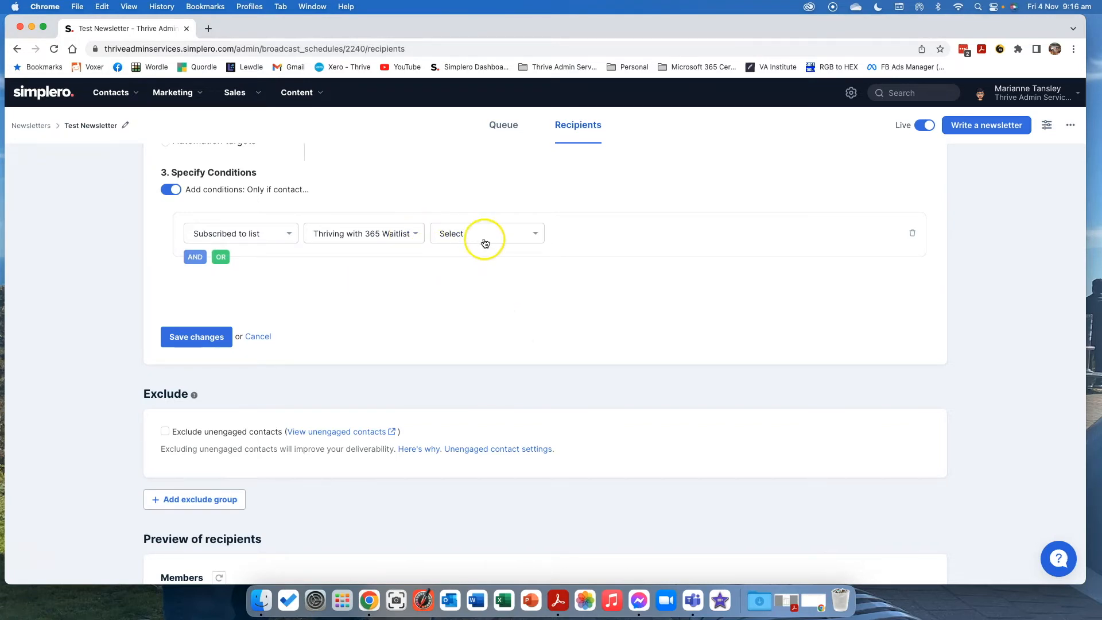
- Change the subscription condition's list to Dynamos FB Group
{"action": "left_click", "coordinate": [364, 234]}
{"action": "left_click", "coordinate": [351, 236]}
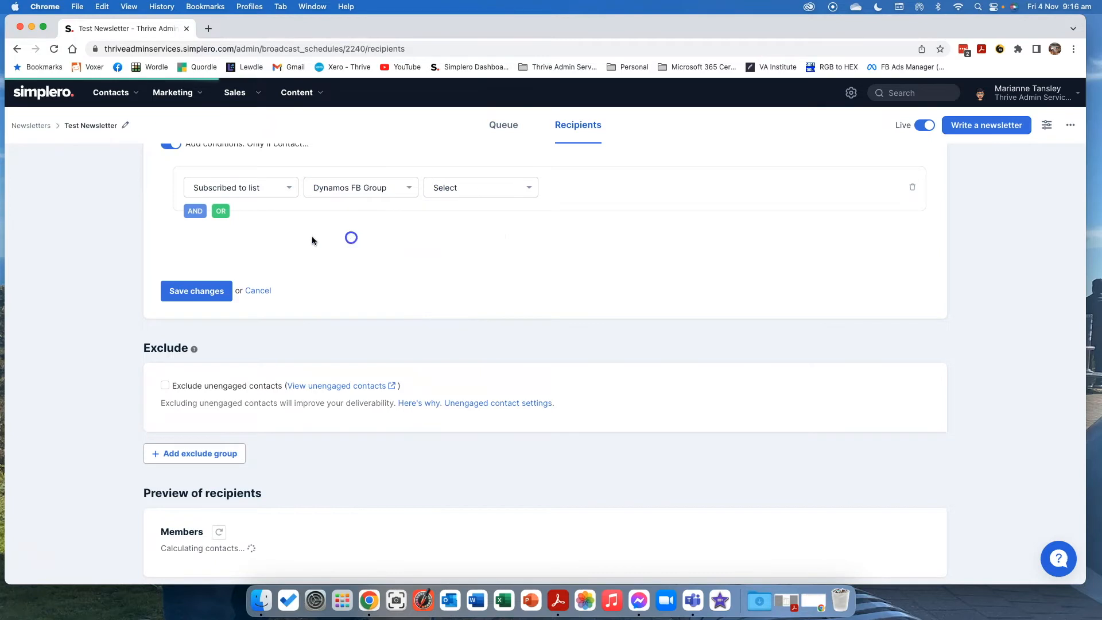
{"action": "scroll", "coordinate": [322, 247], "scroll_direction": "up", "scroll_amount": 3}
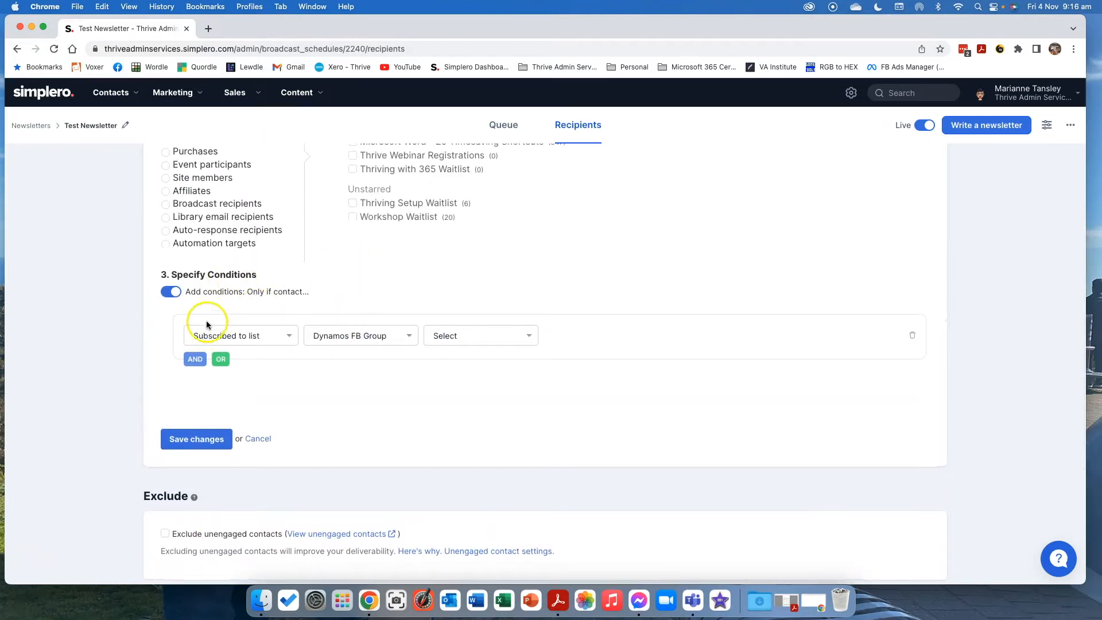
{"action": "scroll", "coordinate": [437, 219], "scroll_direction": "up", "scroll_amount": 3}
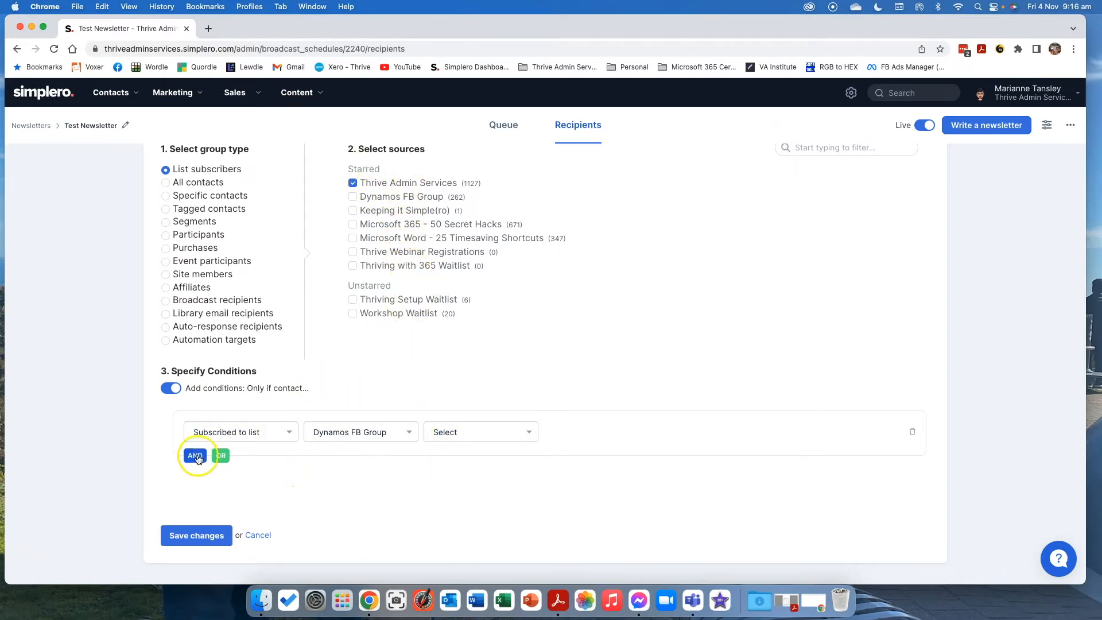
- Examine the condition types available for the included recipients, including the product, participant, purchase, automation, affiliate and contact groups
{"action": "left_click", "coordinate": [228, 432]}
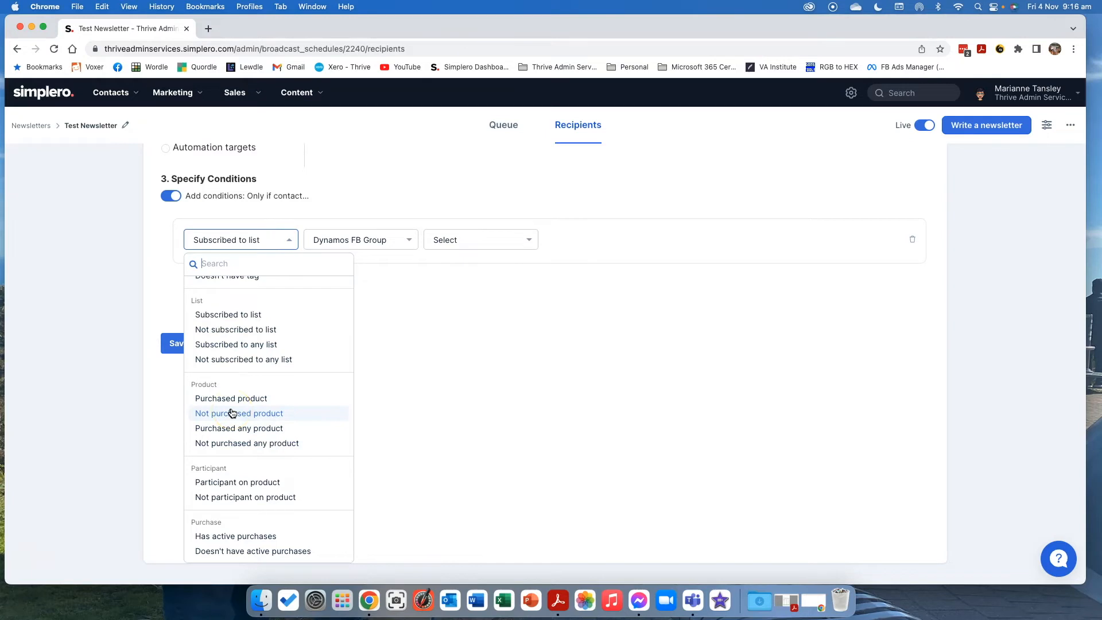
{"action": "scroll", "coordinate": [232, 412], "scroll_direction": "down", "scroll_amount": 4}
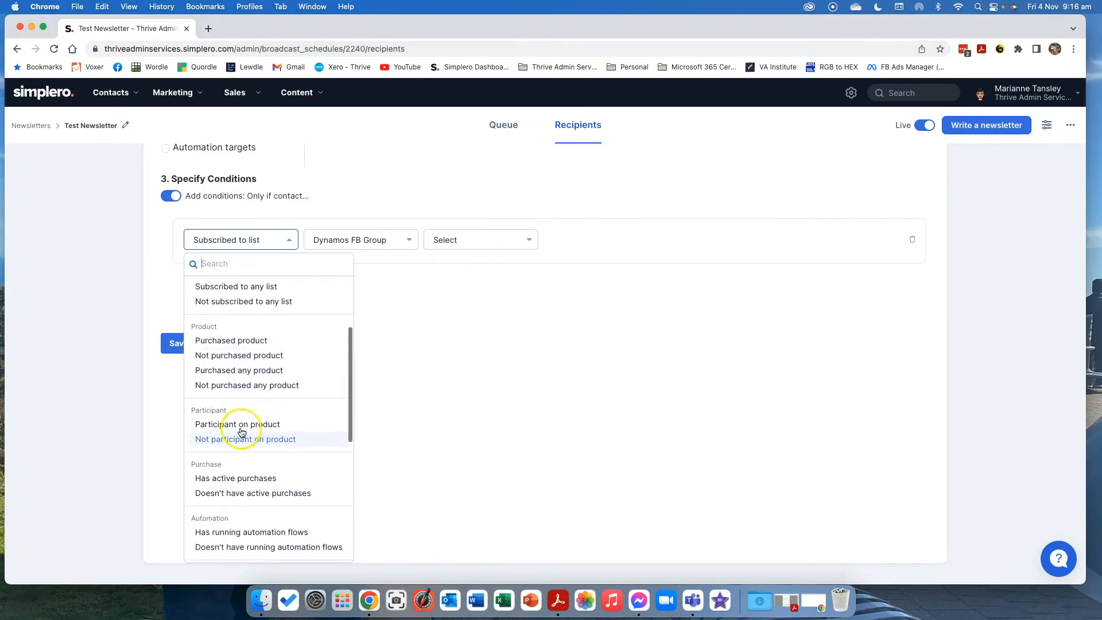
{"action": "scroll", "coordinate": [262, 459], "scroll_direction": "up", "scroll_amount": 2}
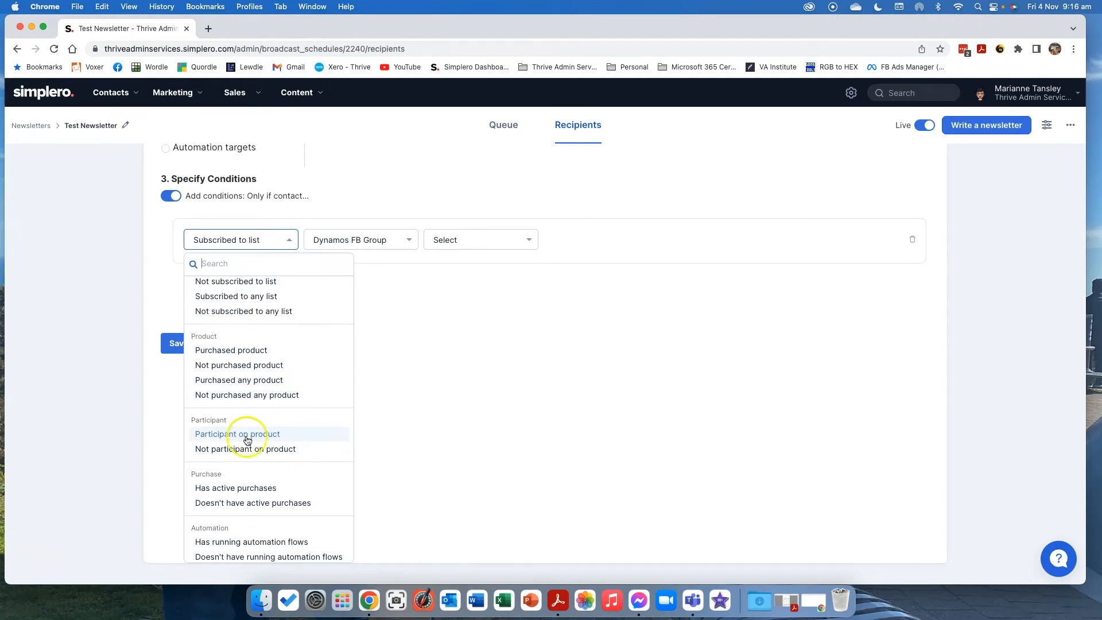
{"action": "scroll", "coordinate": [248, 435], "scroll_direction": "down", "scroll_amount": 3}
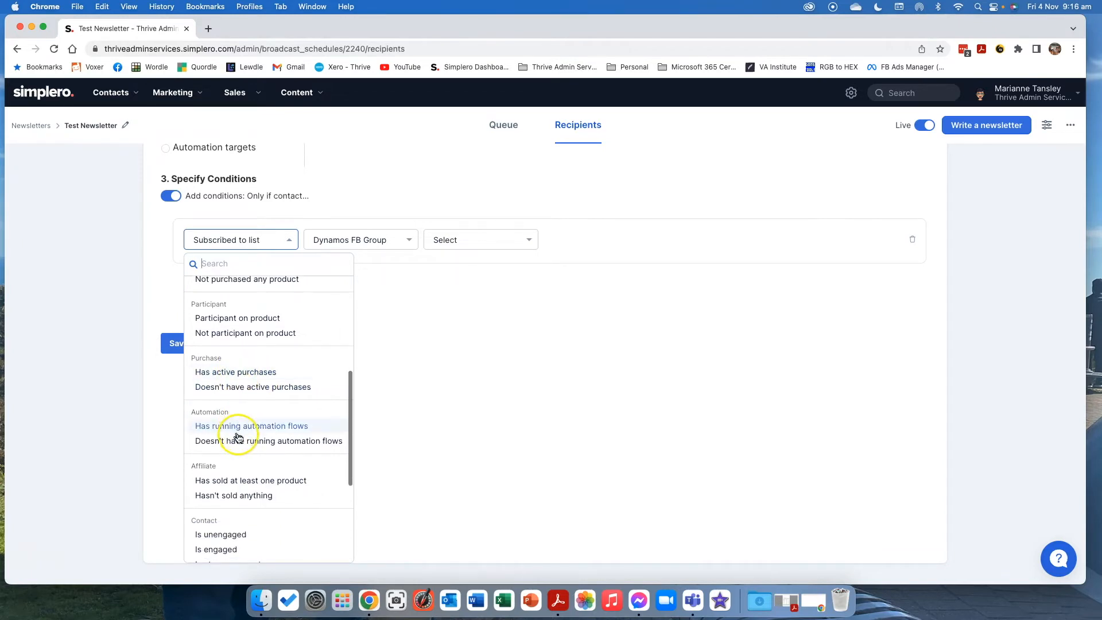
{"action": "scroll", "coordinate": [246, 446], "scroll_direction": "down", "scroll_amount": 3}
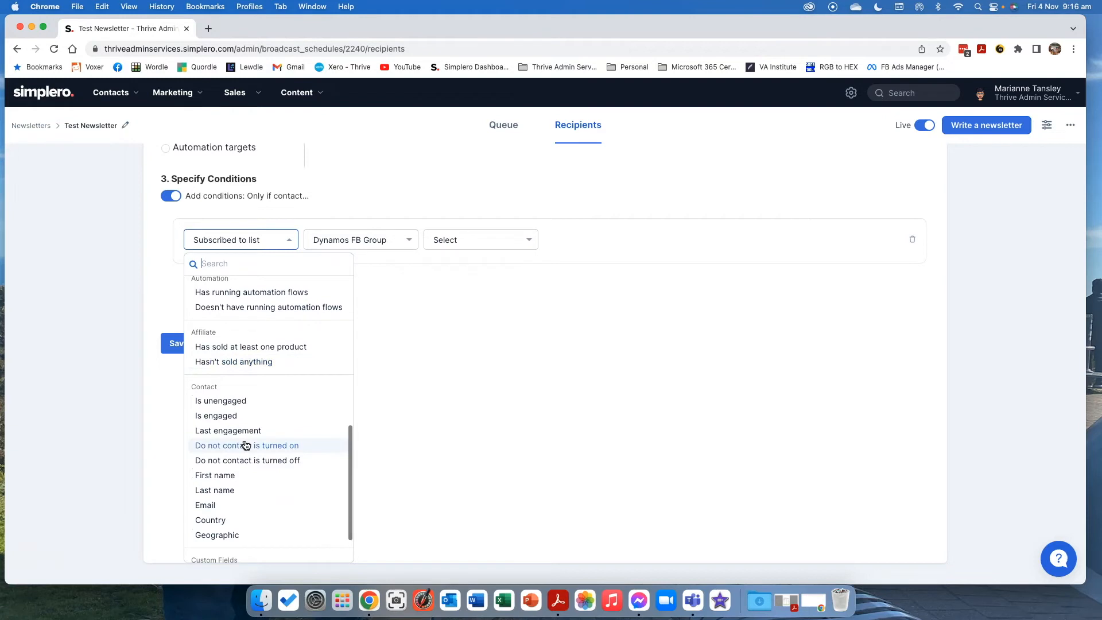
{"action": "scroll", "coordinate": [247, 445], "scroll_direction": "down", "scroll_amount": 2}
{"action": "scroll", "coordinate": [237, 483], "scroll_direction": "down", "scroll_amount": 2}
{"action": "scroll", "coordinate": [264, 481], "scroll_direction": "up", "scroll_amount": 6}
{"action": "scroll", "coordinate": [268, 482], "scroll_direction": "up", "scroll_amount": 1}
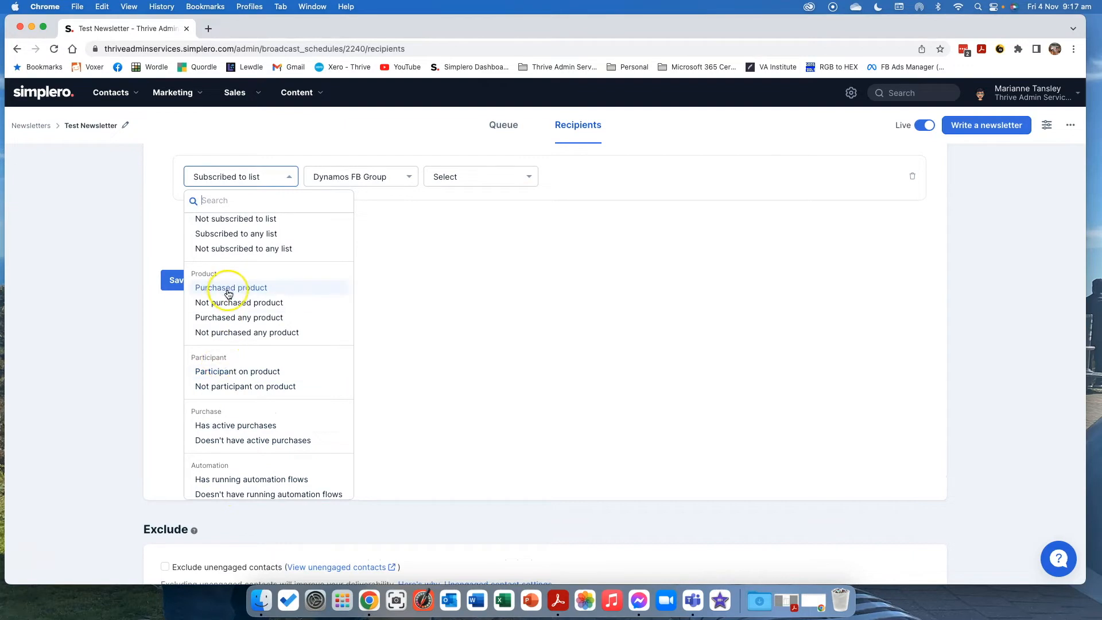
- Change the recipient condition to Purchased product and look through the products it can refer to
{"action": "left_click", "coordinate": [228, 294]}
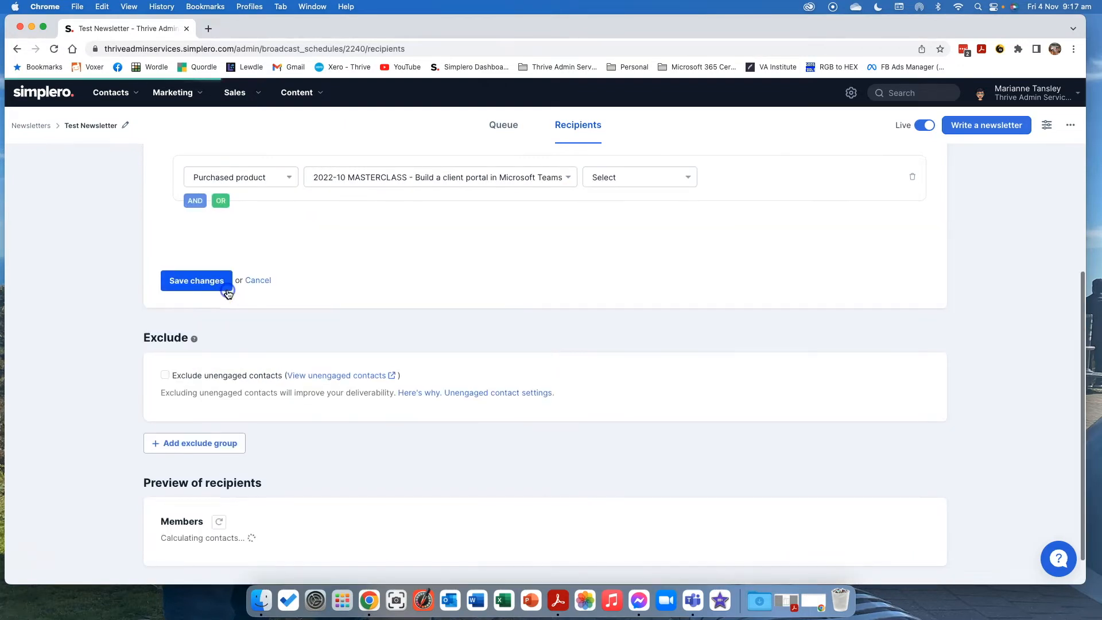
{"action": "left_click", "coordinate": [468, 185]}
{"action": "scroll", "coordinate": [446, 218], "scroll_direction": "up", "scroll_amount": 5}
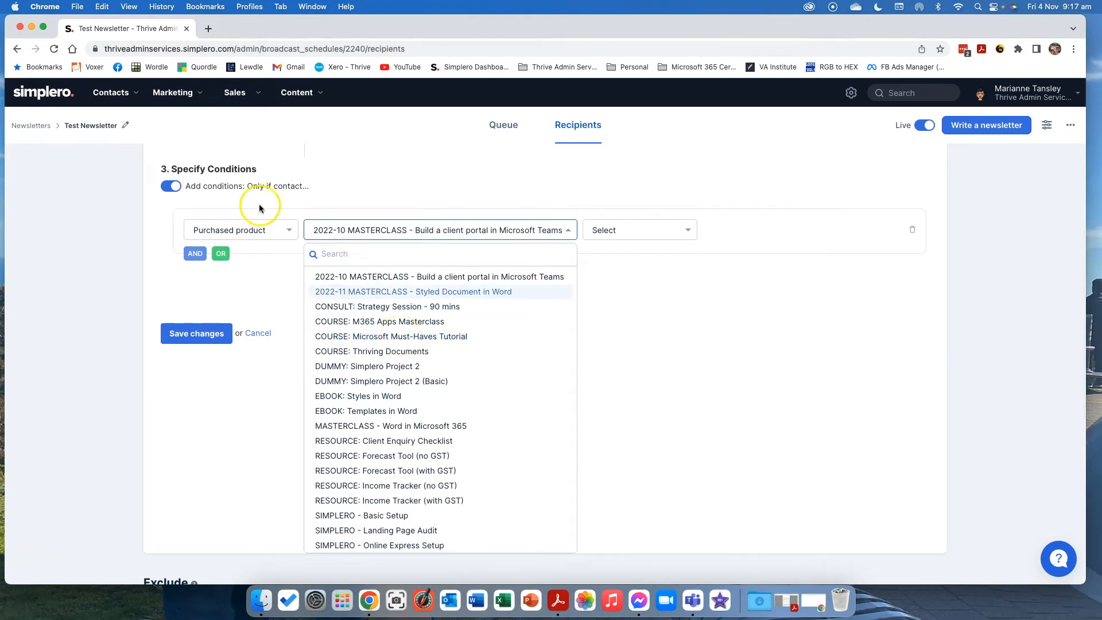
- Set the recipient condition to Not purchased product for "2022-11 MASTERCLASS - Styled Document in Word" and save the include group
{"action": "left_click", "coordinate": [253, 230]}
{"action": "left_click", "coordinate": [241, 356]}
{"action": "scroll", "coordinate": [296, 295], "scroll_direction": "up", "scroll_amount": 4}
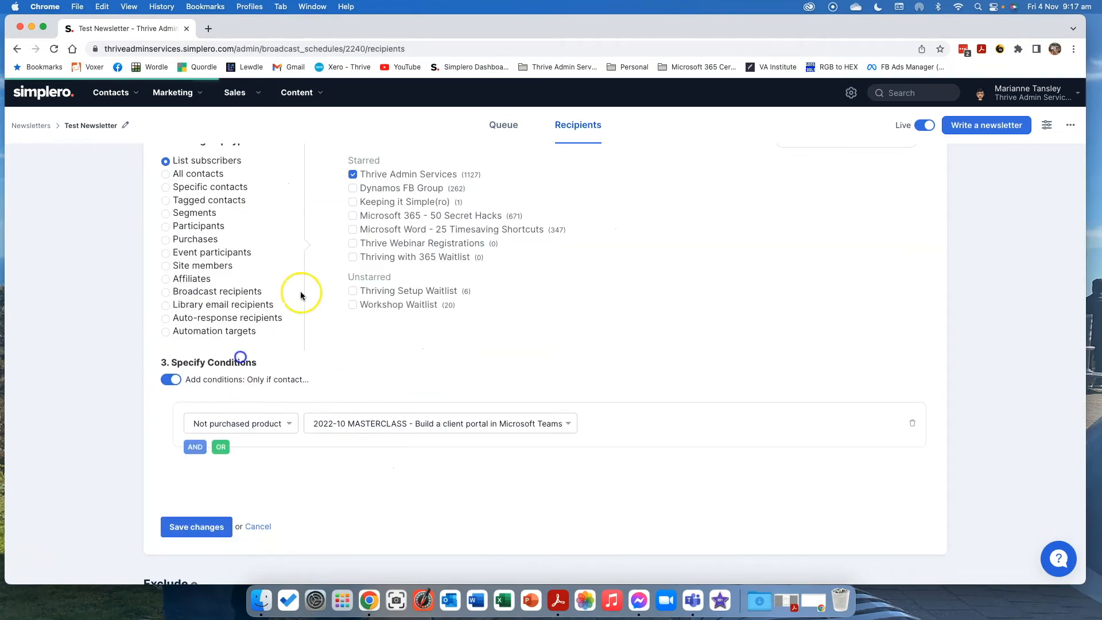
{"action": "left_click", "coordinate": [370, 441]}
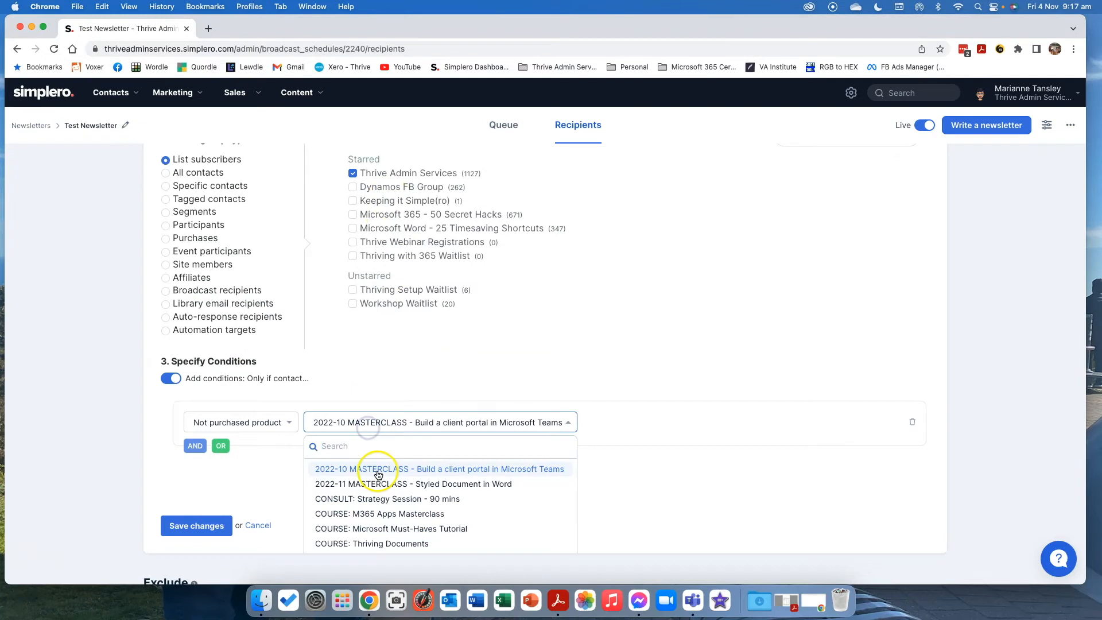
{"action": "left_click", "coordinate": [373, 463]}
{"action": "left_click", "coordinate": [373, 423]}
{"action": "left_click", "coordinate": [373, 486]}
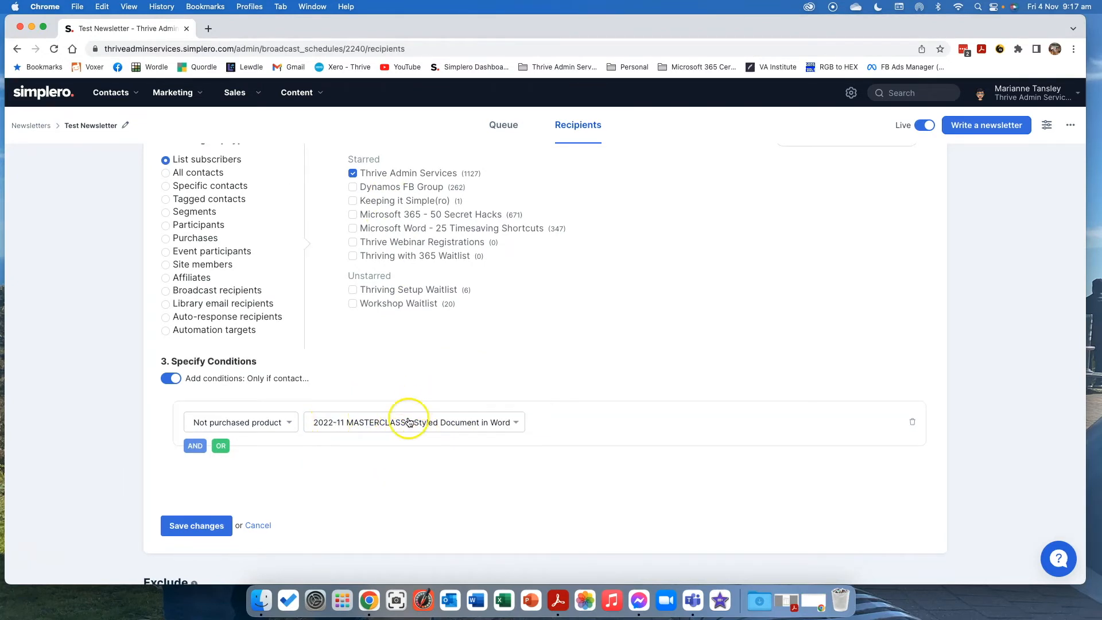
{"action": "scroll", "coordinate": [391, 436], "scroll_direction": "down", "scroll_amount": 3}
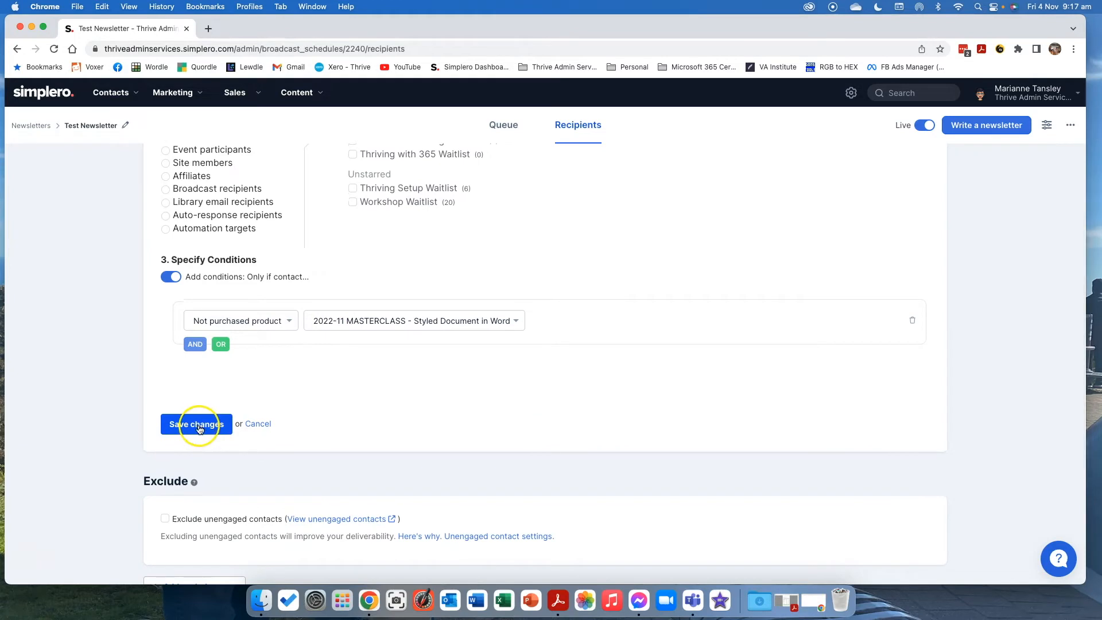
{"action": "left_click", "coordinate": [204, 427]}
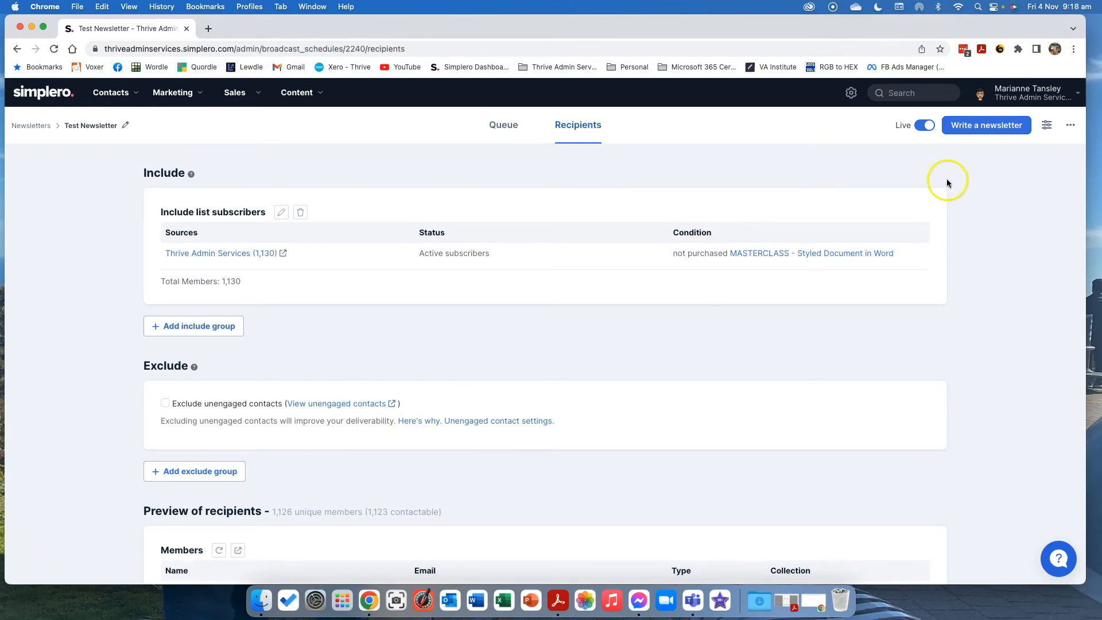
- Review the newsletter's include and exclude groups with the preview of recipients, and return to its queue
{"action": "scroll", "coordinate": [98, 310], "scroll_direction": "down", "scroll_amount": 5}
{"action": "scroll", "coordinate": [144, 310], "scroll_direction": "up", "scroll_amount": 5}
{"action": "left_click", "coordinate": [504, 126]}
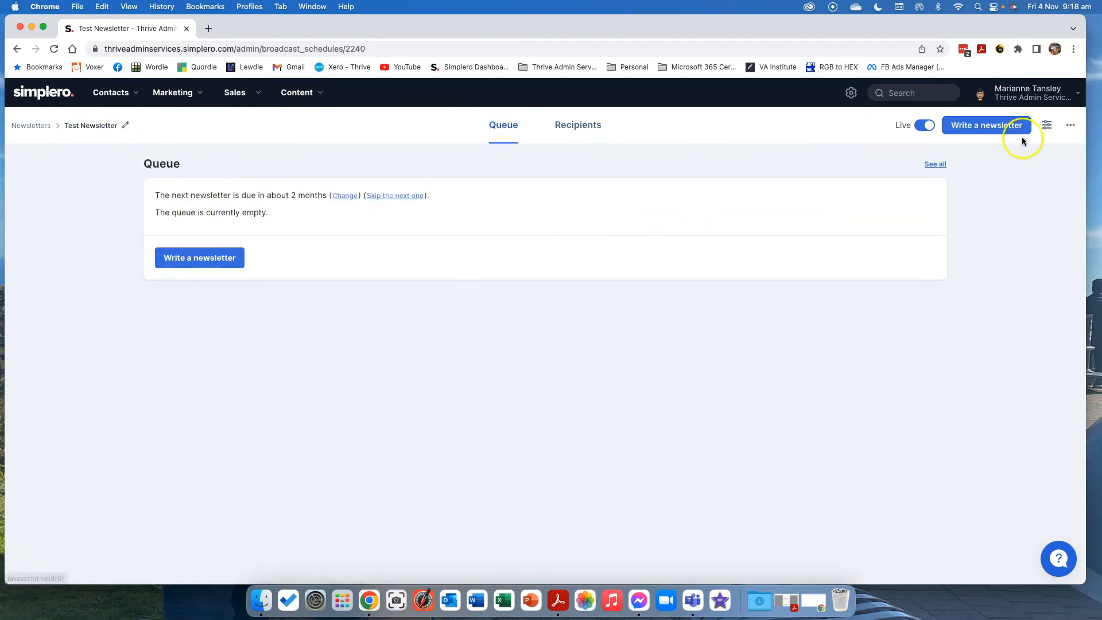
- Open the Test Newsletter's settings, review its schedule, default content and reminders, and save them
{"action": "left_click", "coordinate": [1046, 126]}
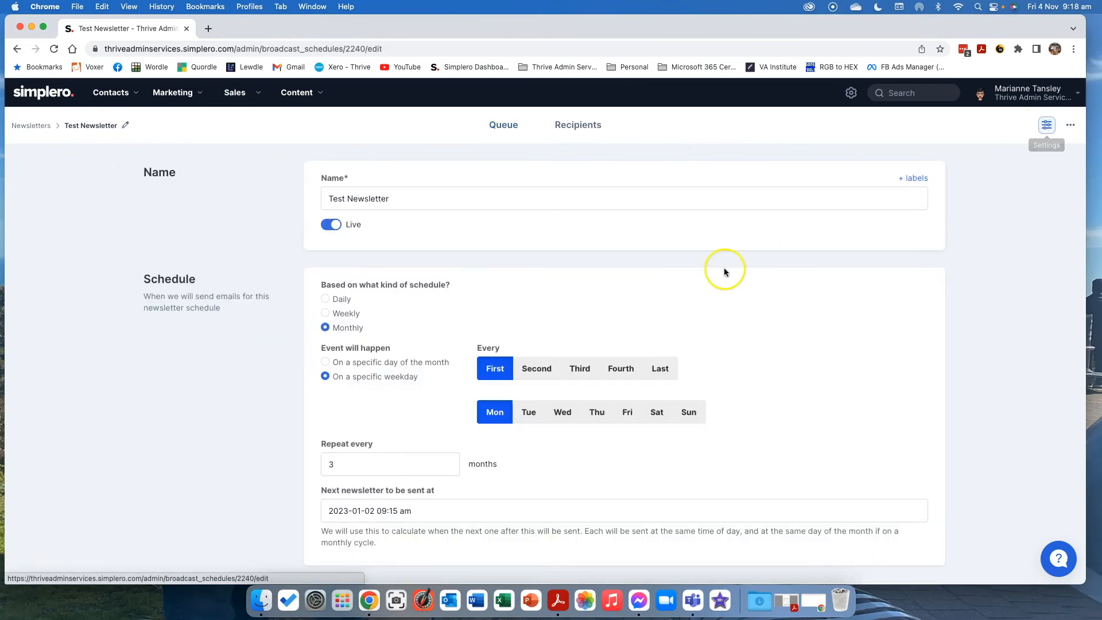
{"action": "scroll", "coordinate": [424, 225], "scroll_direction": "down", "scroll_amount": 15}
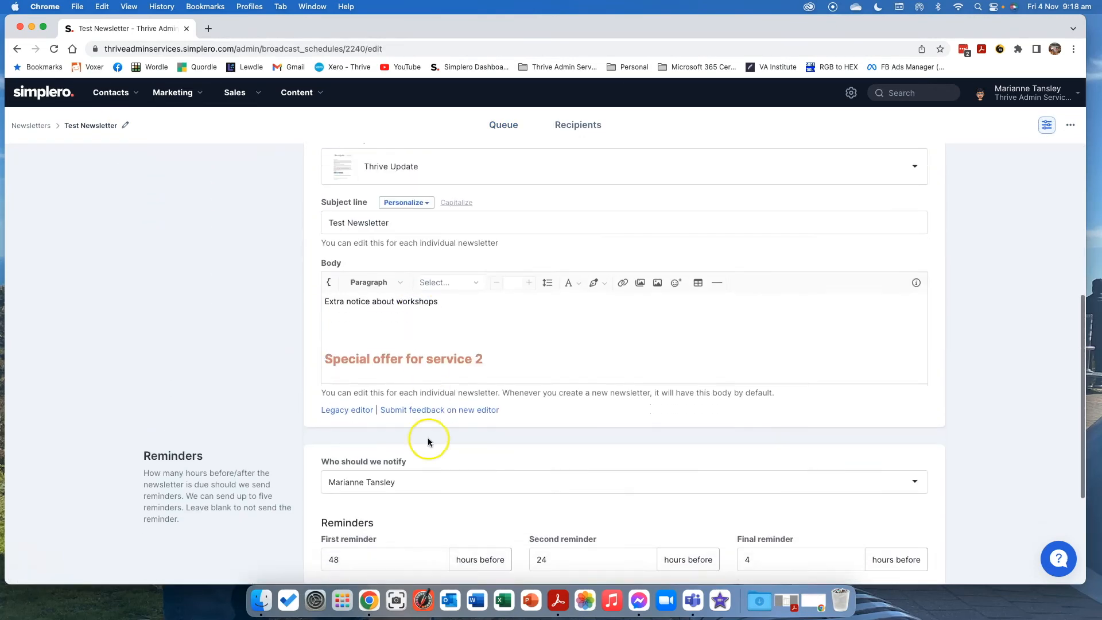
{"action": "scroll", "coordinate": [431, 460], "scroll_direction": "down", "scroll_amount": 2}
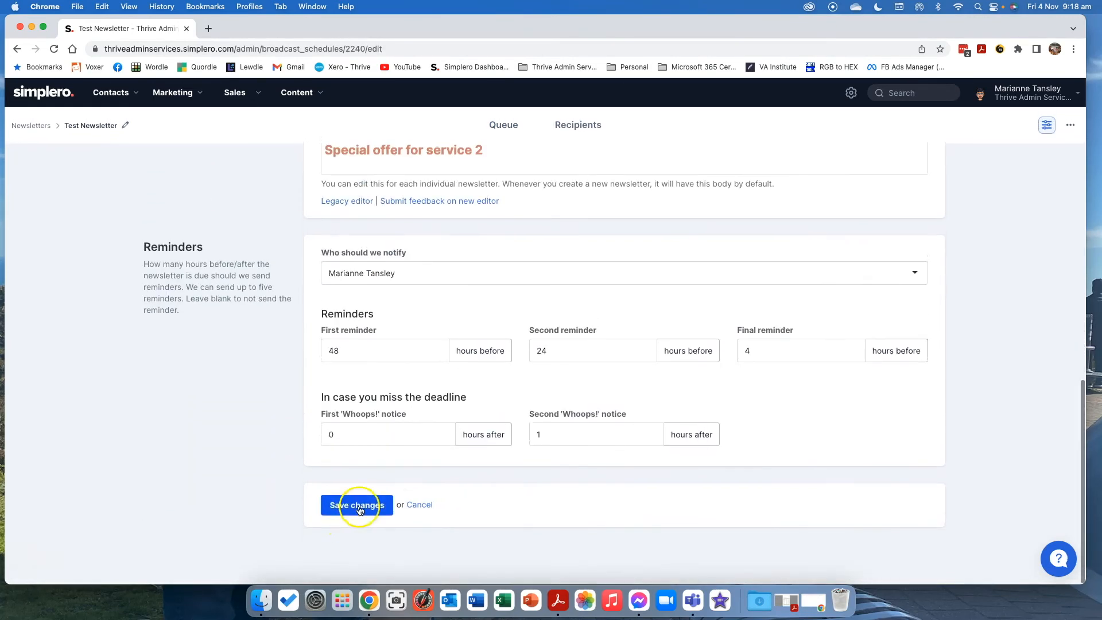
{"action": "left_click", "coordinate": [359, 509]}
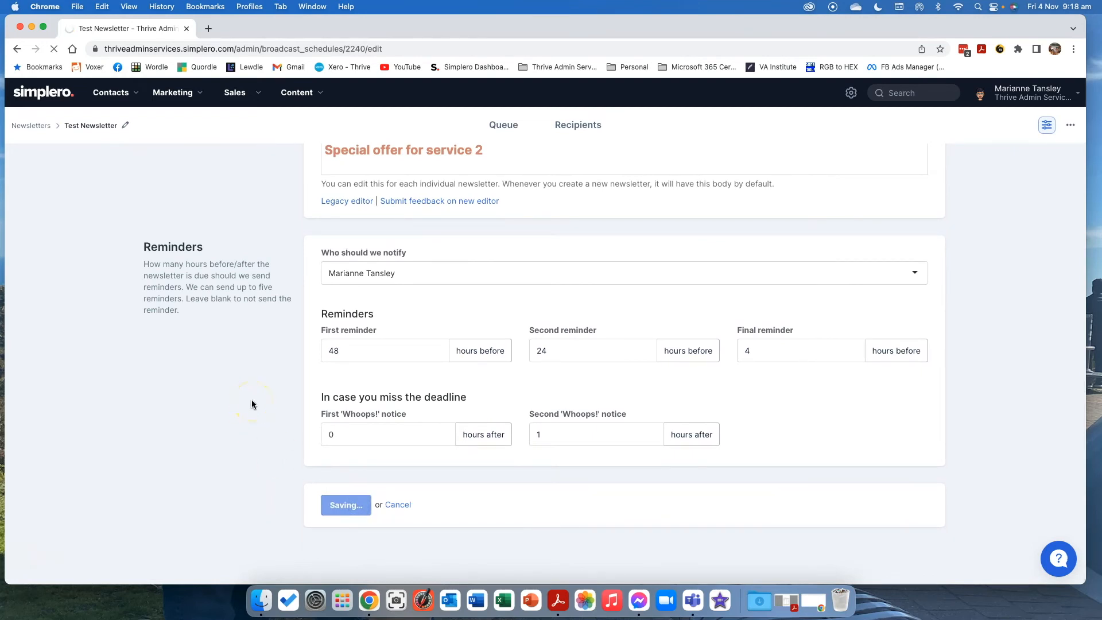